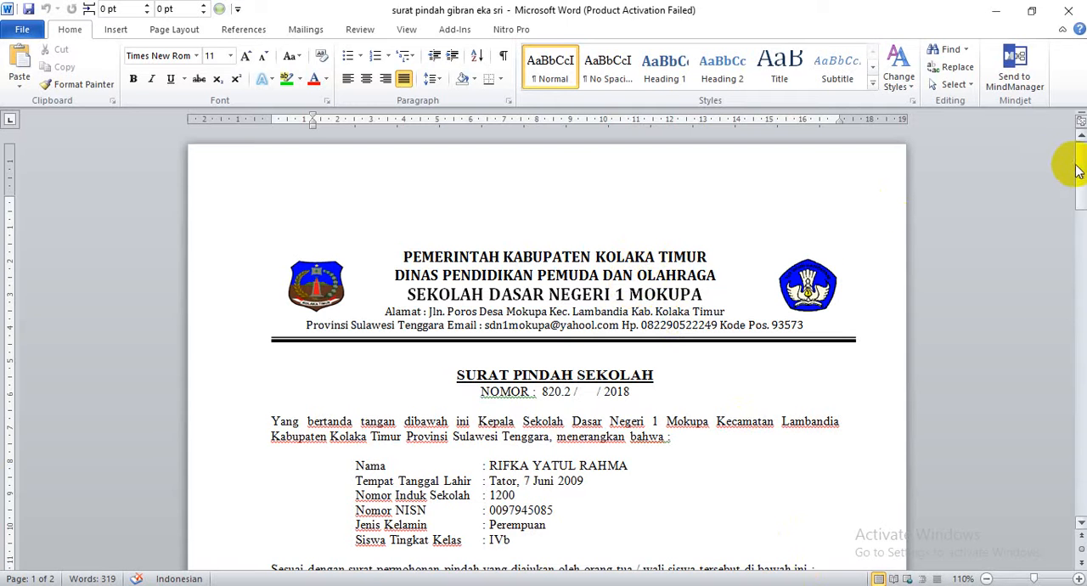
Clear the student's name, birth details, registration numbers, gender and class from the parent's request letter on page 2.
{"action": "left_click_drag", "start_coordinate": [1078, 159], "coordinate": [1083, 399]}
{"action": "left_click", "coordinate": [480, 427]}
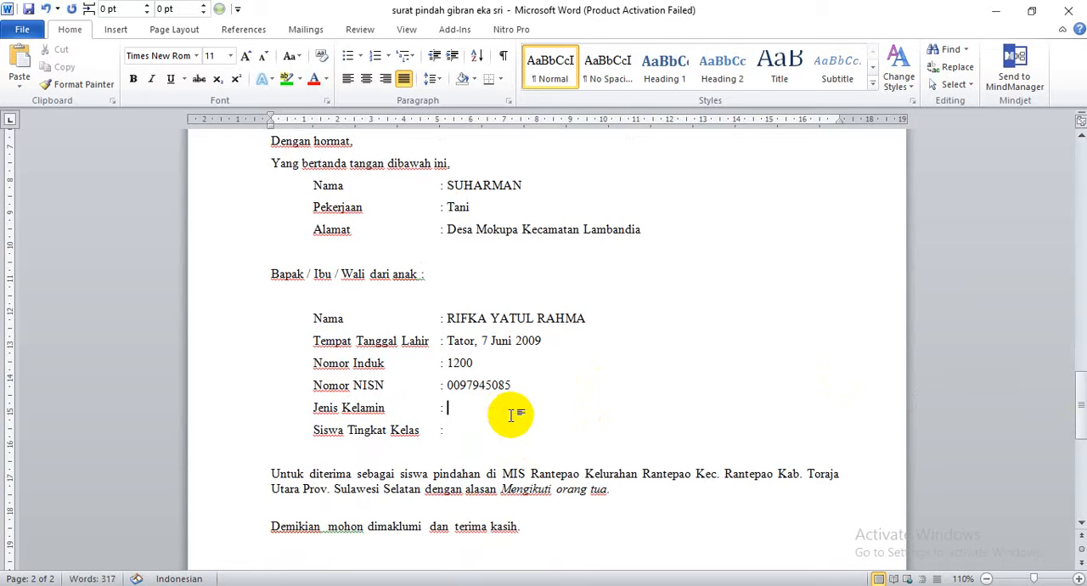
{"action": "key", "text": "ctrl+z"}
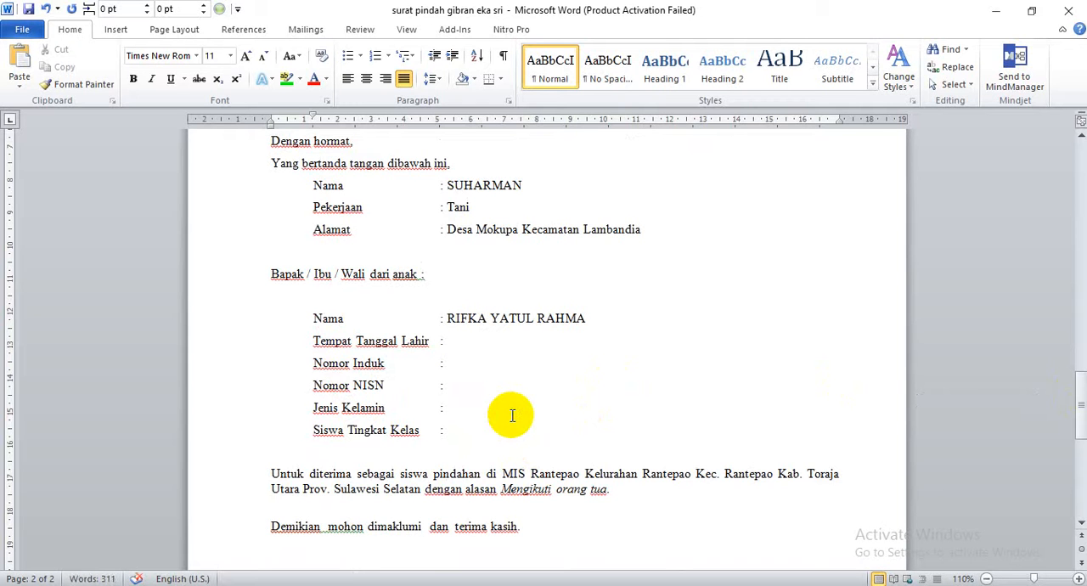
{"action": "key", "text": "ctrl+Delete"}
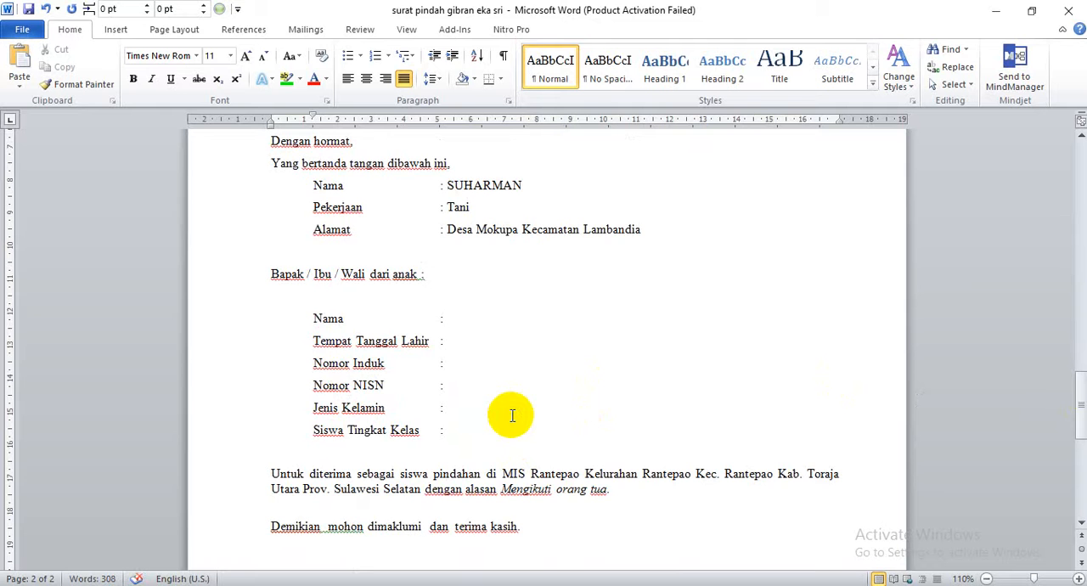
{"action": "left_click", "coordinate": [450, 319]}
Split the document window into two horizontal panes, with the parent's details on page 2 shown in the lower pane.
{"action": "left_click_drag", "start_coordinate": [1078, 422], "coordinate": [1075, 226]}
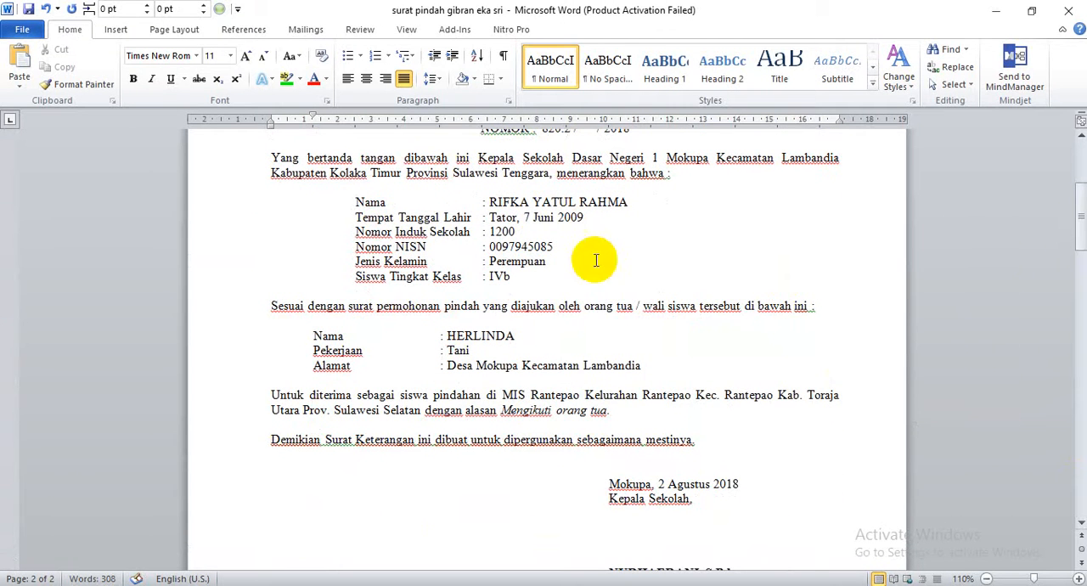
{"action": "left_click_drag", "start_coordinate": [1078, 208], "coordinate": [1082, 410]}
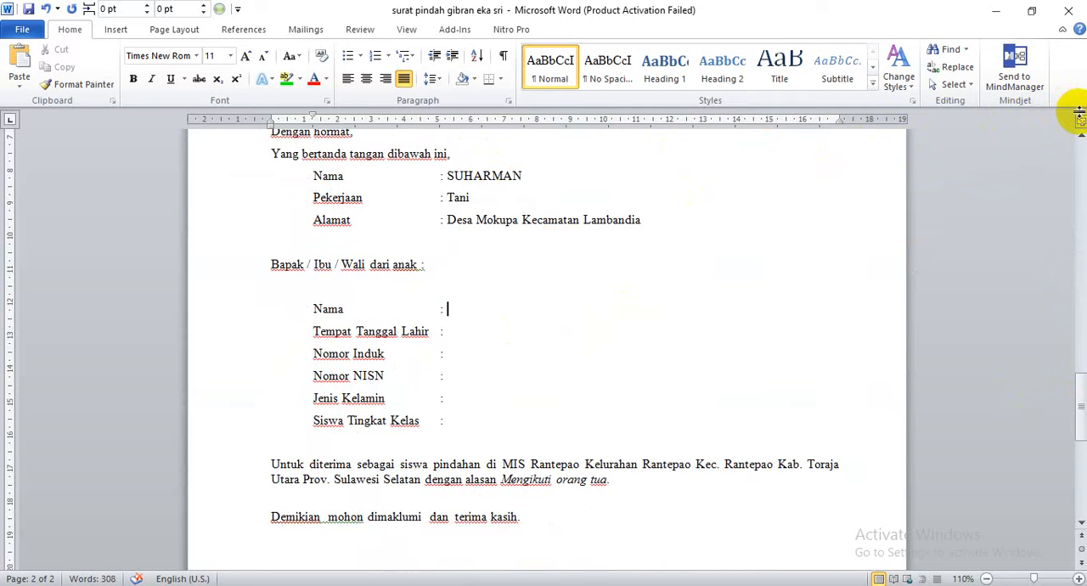
{"action": "left_click_drag", "start_coordinate": [1078, 115], "coordinate": [1072, 270]}
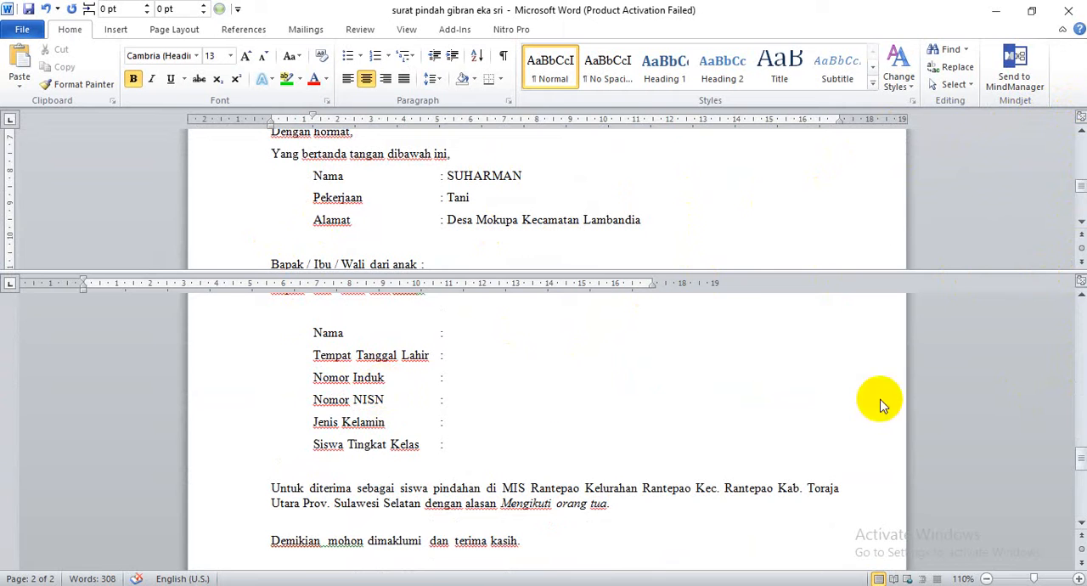
{"action": "left_click", "coordinate": [1081, 297]}
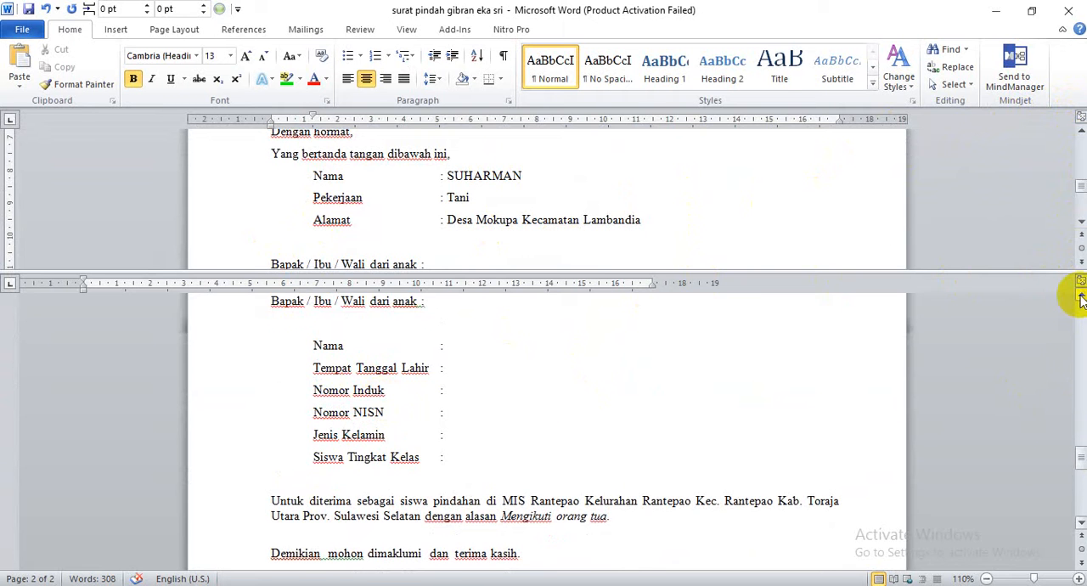
{"action": "left_click", "coordinate": [1081, 297]}
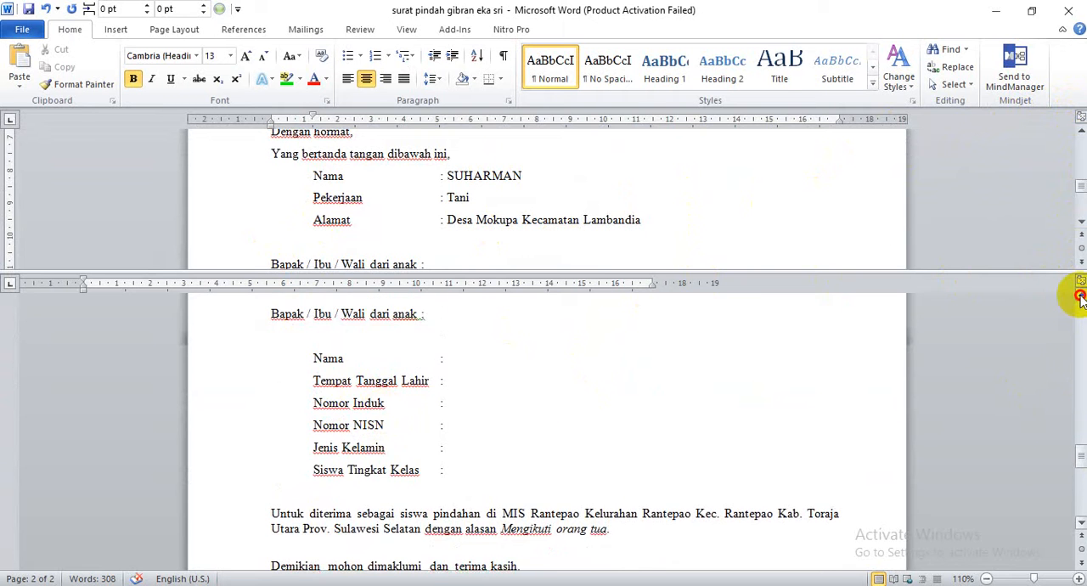
Add a few test letters "e" after the parent's name in the lower pane and delete them again.
{"action": "left_click", "coordinate": [594, 352]}
{"action": "type", "text": "eee"}
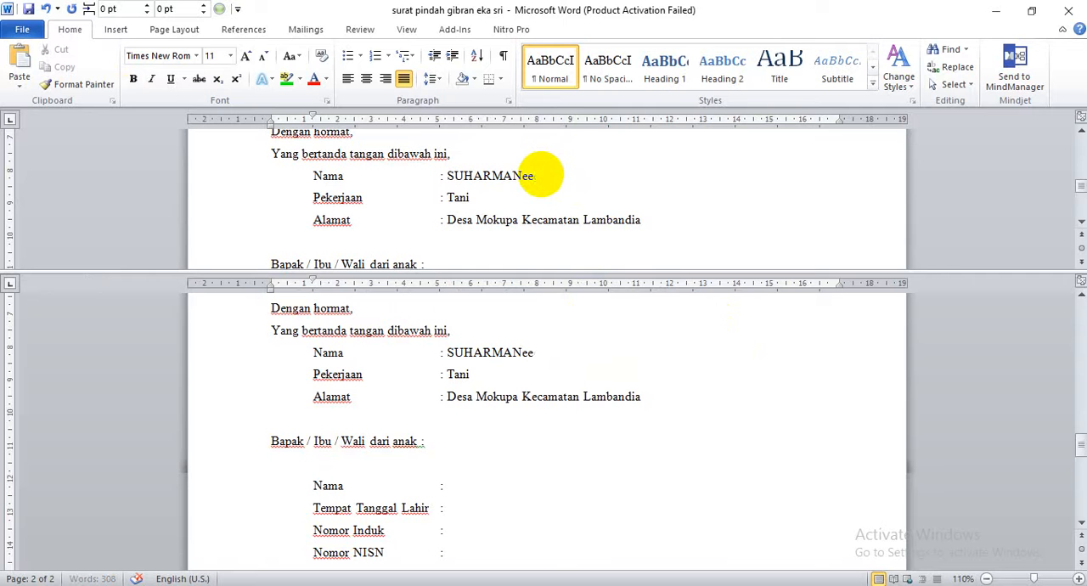
{"action": "key", "text": "BackSpace"}
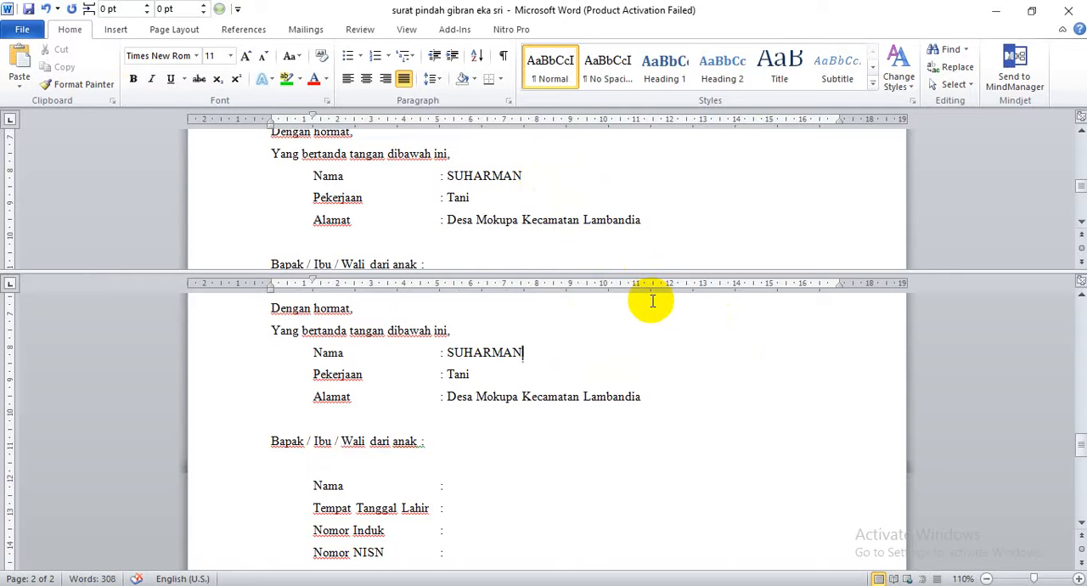
Copy the student's name from the transfer letter on page 1 into the empty Nama field on page 2.
{"action": "left_click", "coordinate": [1080, 187]}
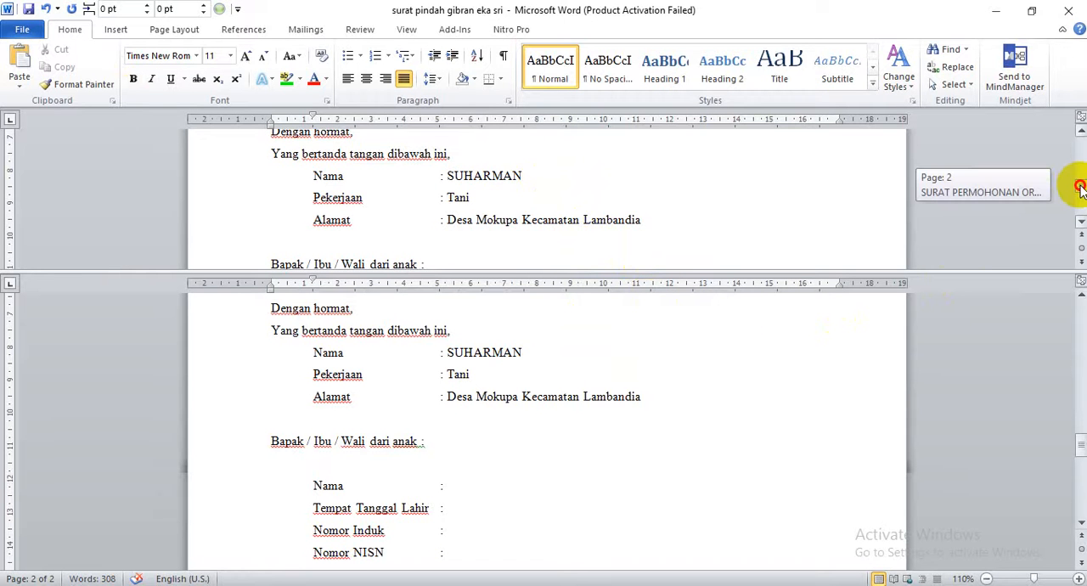
{"action": "left_click_drag", "start_coordinate": [1079, 187], "coordinate": [1079, 153]}
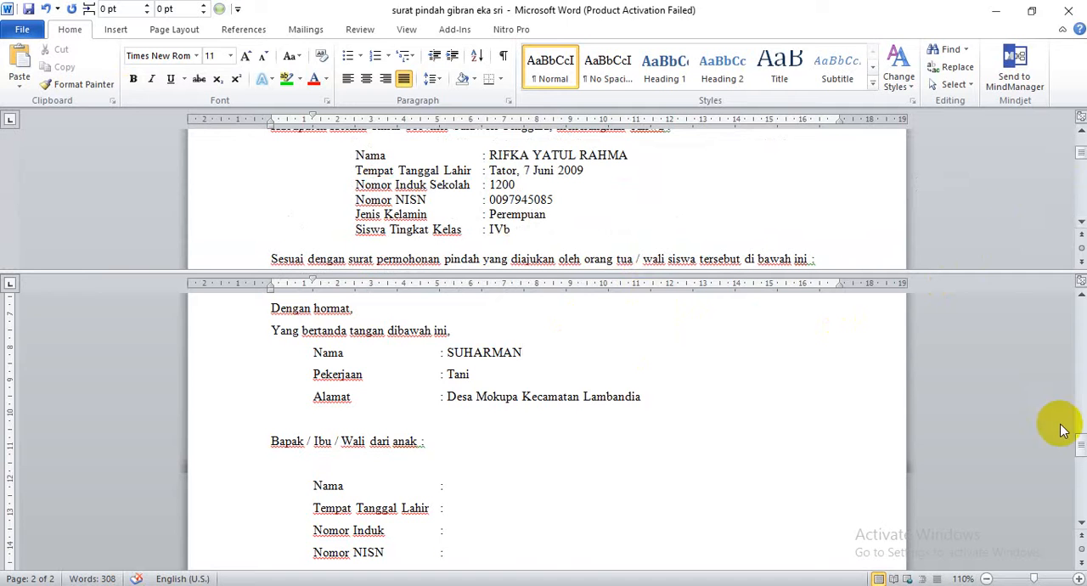
{"action": "left_click_drag", "start_coordinate": [1080, 439], "coordinate": [1081, 452]}
{"action": "left_click_drag", "start_coordinate": [1080, 159], "coordinate": [1080, 158]}
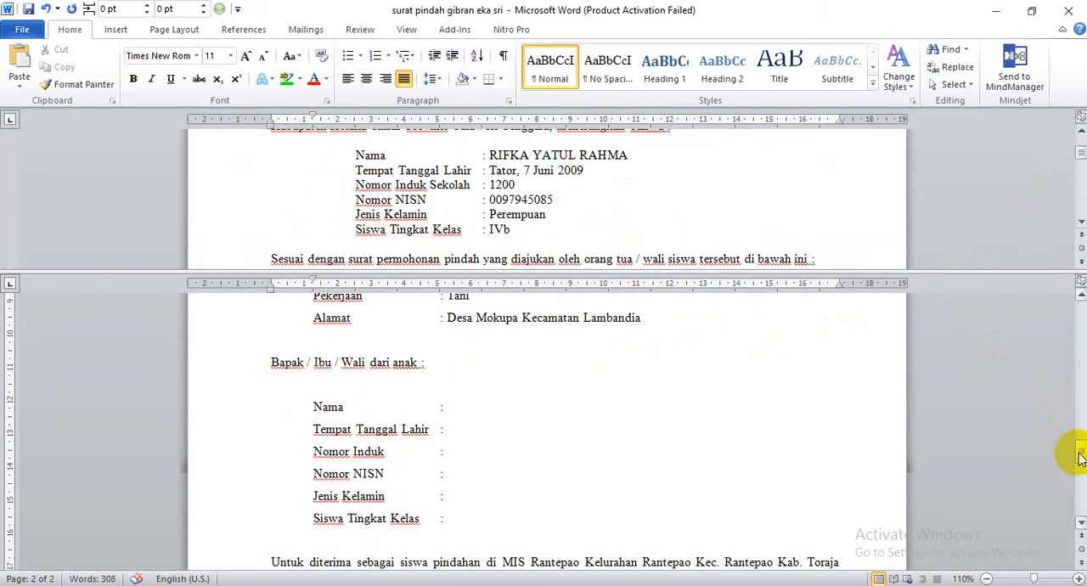
{"action": "left_click_drag", "start_coordinate": [1080, 458], "coordinate": [1076, 444]}
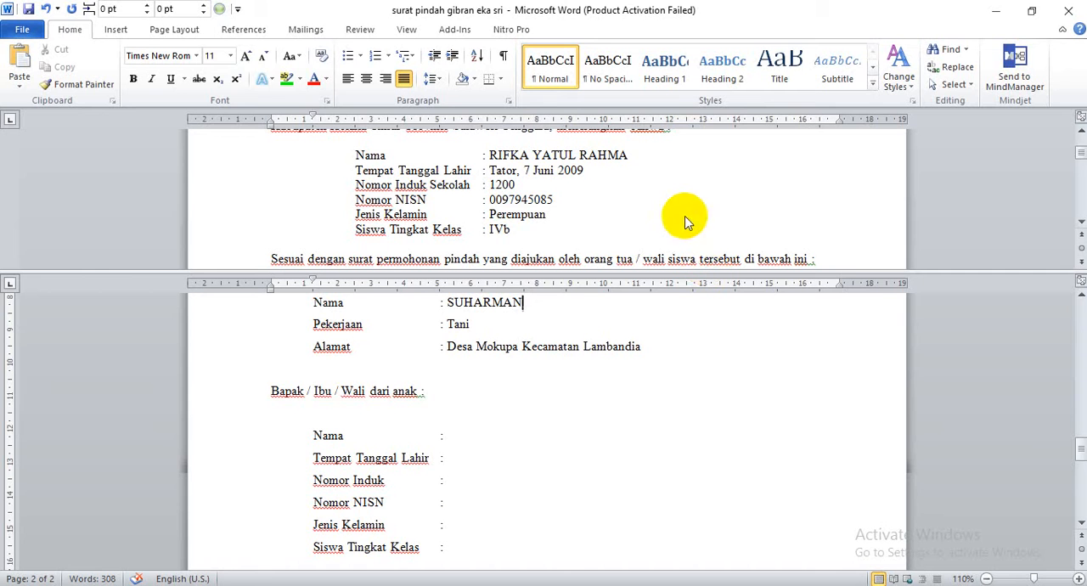
{"action": "left_click", "coordinate": [510, 435]}
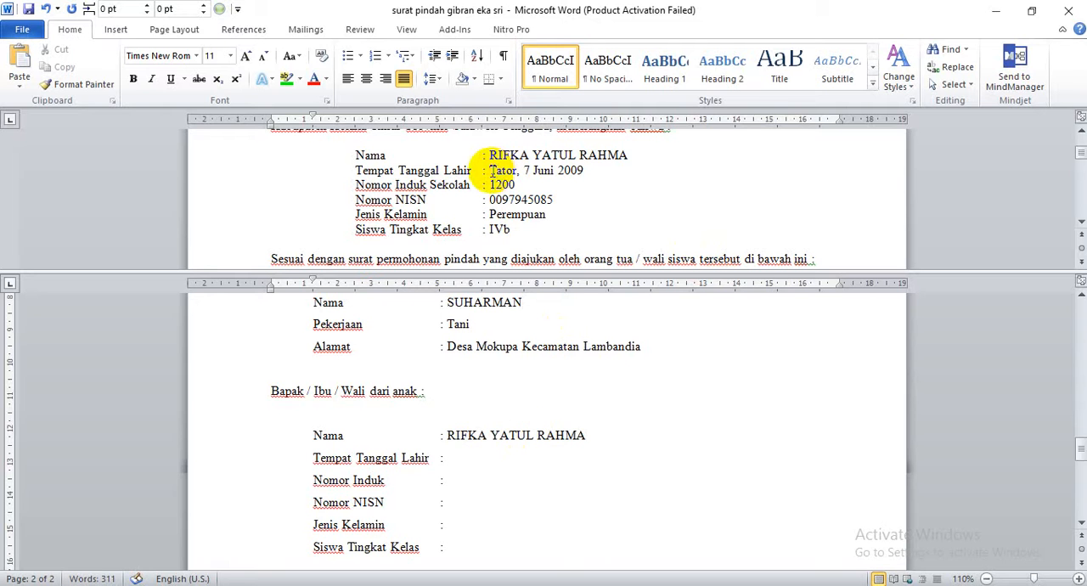
Copy the student's place and date of birth and school registration number from page 1 into the matching fields on page 2.
{"action": "left_click_drag", "start_coordinate": [492, 171], "coordinate": [574, 182]}
{"action": "key", "text": "ctrl+c"}
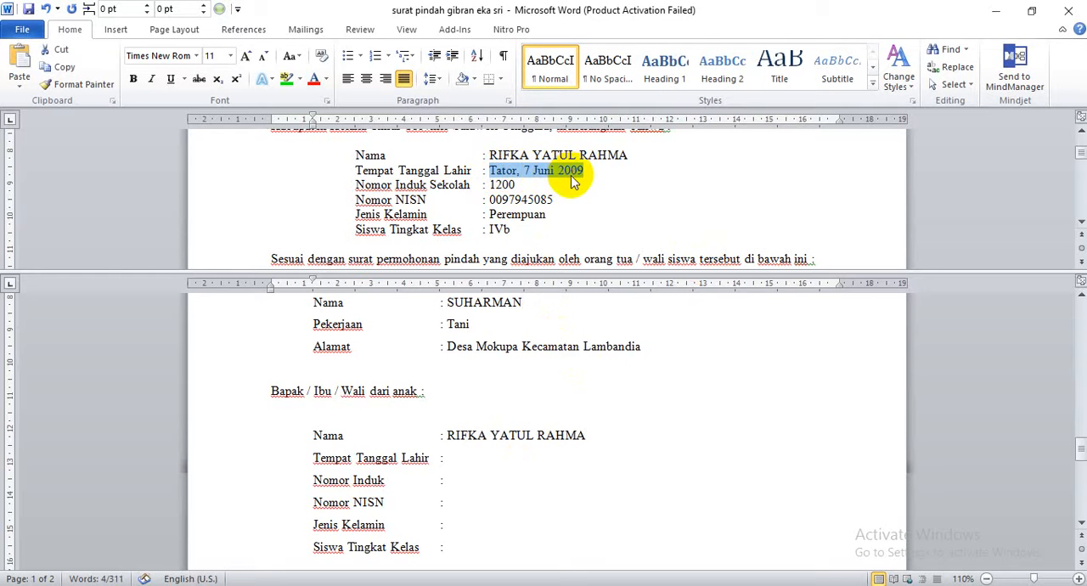
{"action": "left_click", "coordinate": [484, 461]}
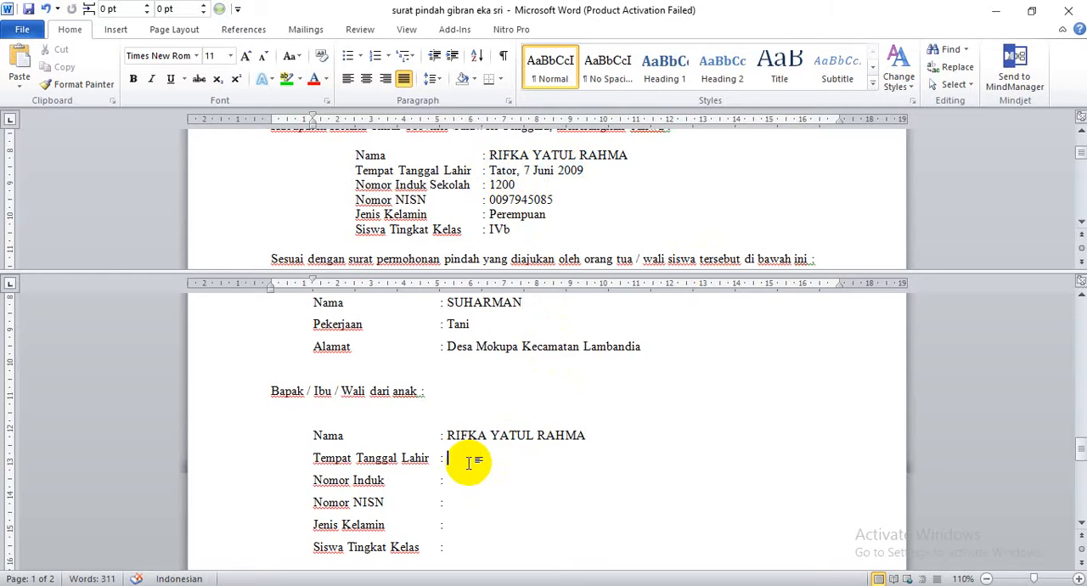
{"action": "key", "text": "ctrl+v"}
{"action": "left_click", "coordinate": [489, 185]}
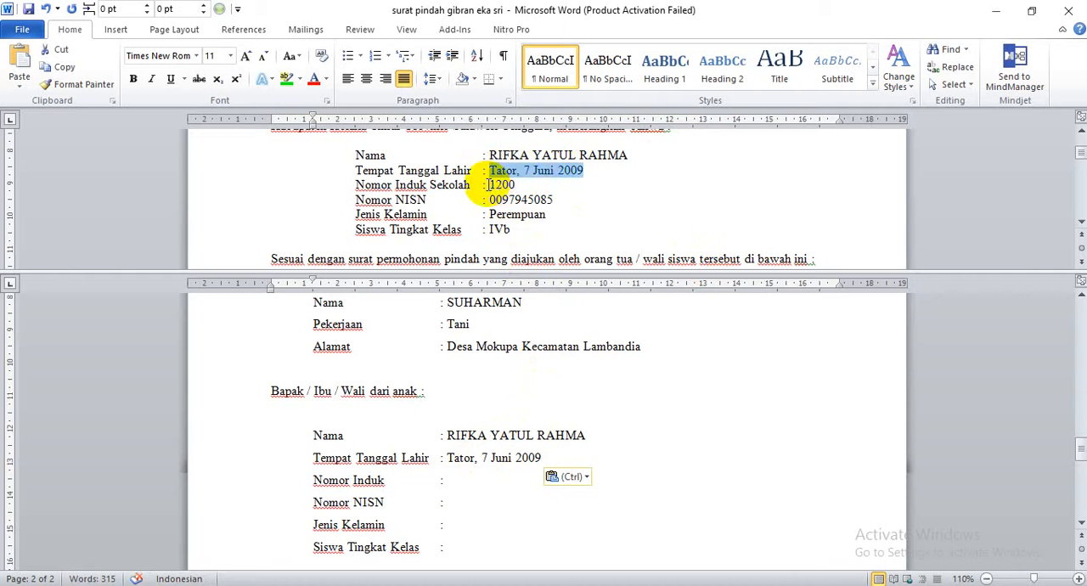
{"action": "left_click_drag", "start_coordinate": [489, 185], "coordinate": [512, 184]}
{"action": "key", "text": "ctrl+c"}
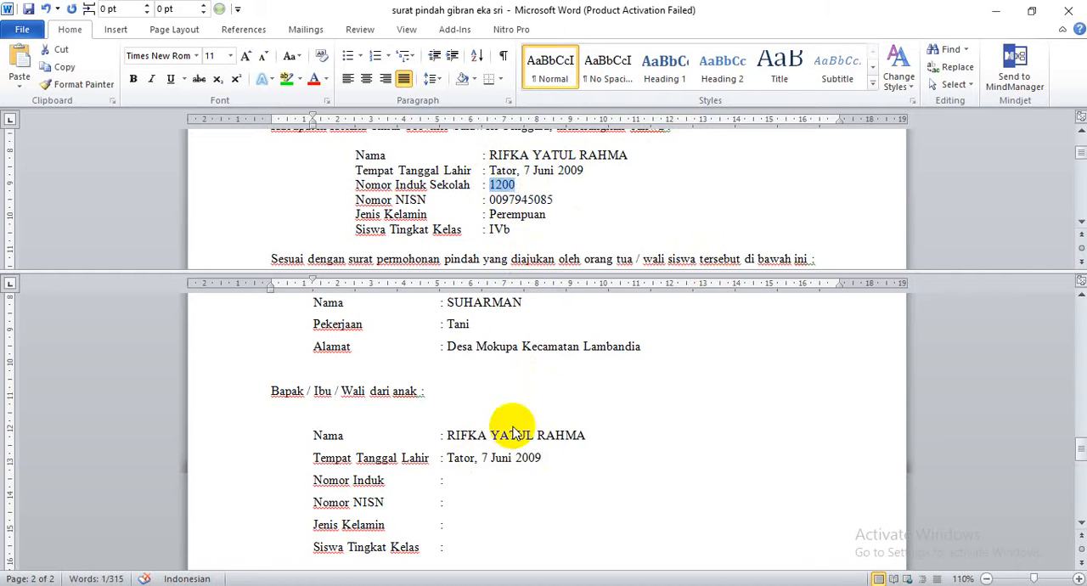
{"action": "left_click", "coordinate": [473, 482]}
{"action": "key", "text": "ctrl+v"}
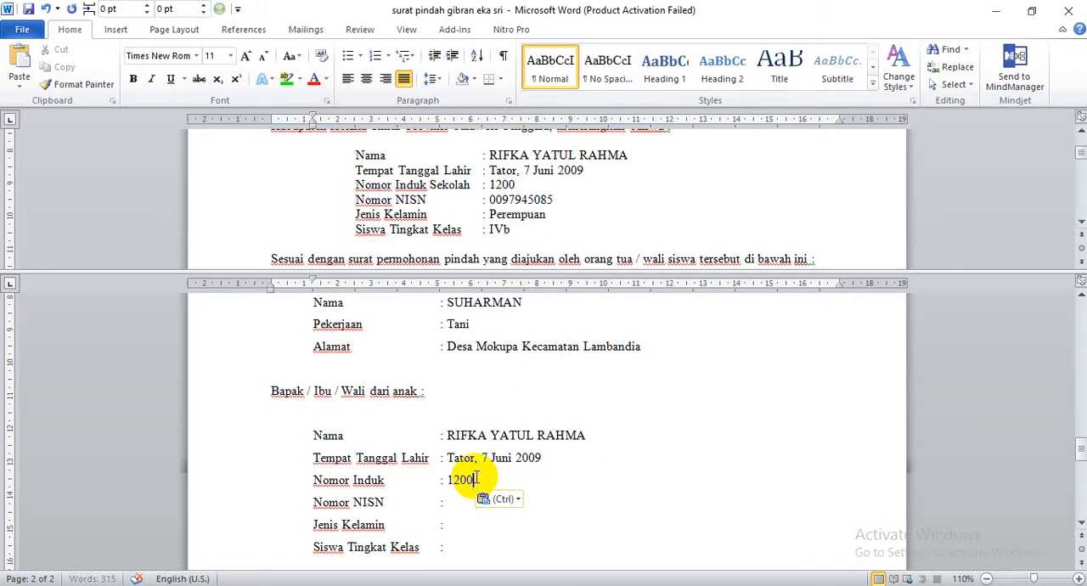
Copy the student's NISN number from page 1 into the empty Nomor NISN field on page 2.
{"action": "left_click", "coordinate": [495, 201]}
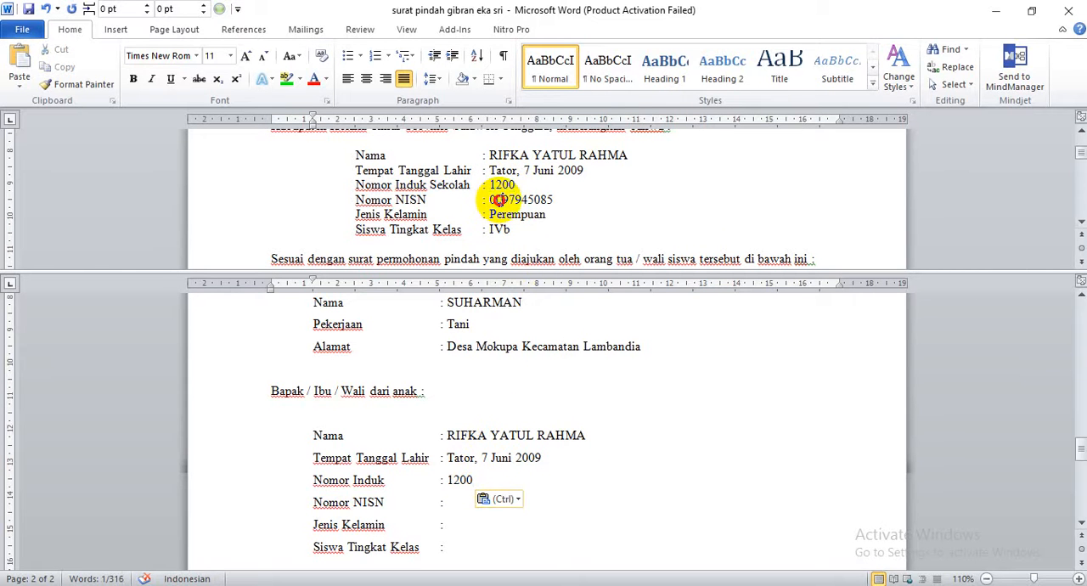
{"action": "double_click", "coordinate": [499, 201]}
{"action": "key", "text": "ctrl+c"}
{"action": "left_click", "coordinate": [472, 488]}
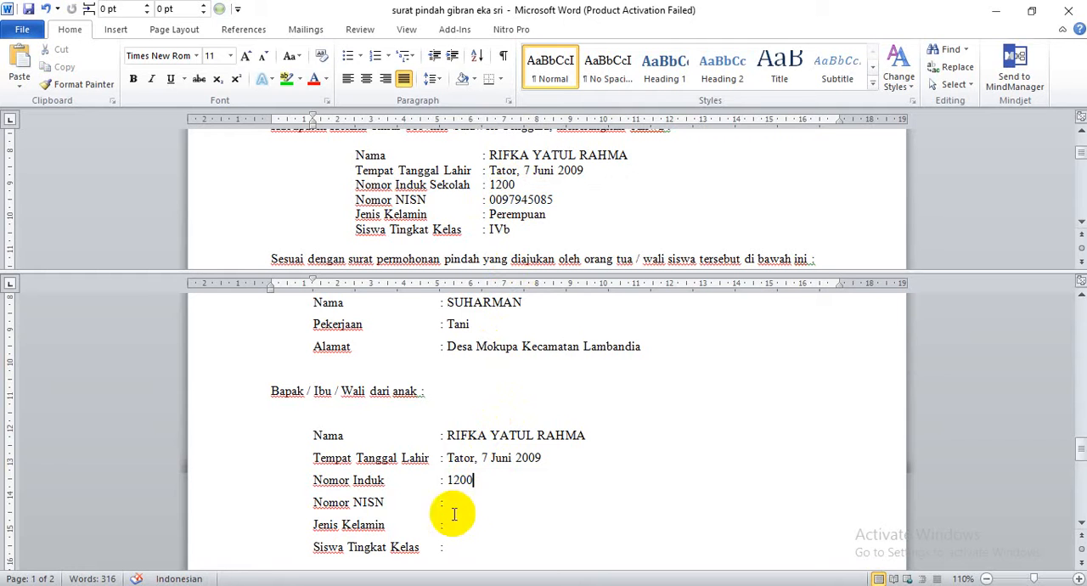
{"action": "left_click", "coordinate": [454, 507]}
{"action": "key", "text": "ctrl+v"}
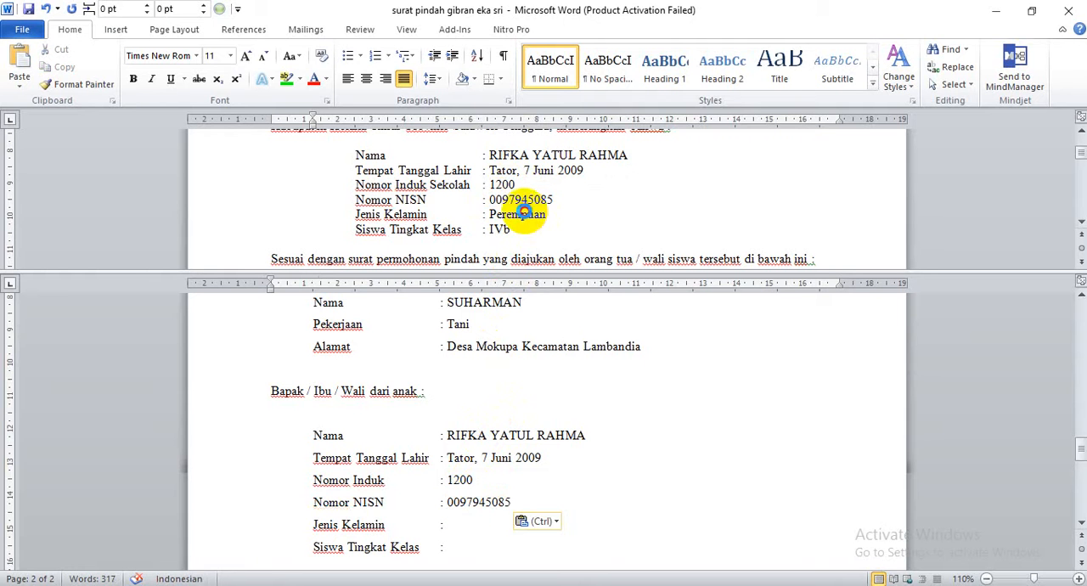
Copy the gender "Perempuan" and the class "IVb" from page 1 into the Jenis Kelamin and Siswa Tingkat Kelas fields on page 2.
{"action": "triple_click", "coordinate": [523, 212]}
{"action": "double_click", "coordinate": [523, 214]}
{"action": "key", "text": "ctrl+c"}
{"action": "left_click", "coordinate": [464, 524]}
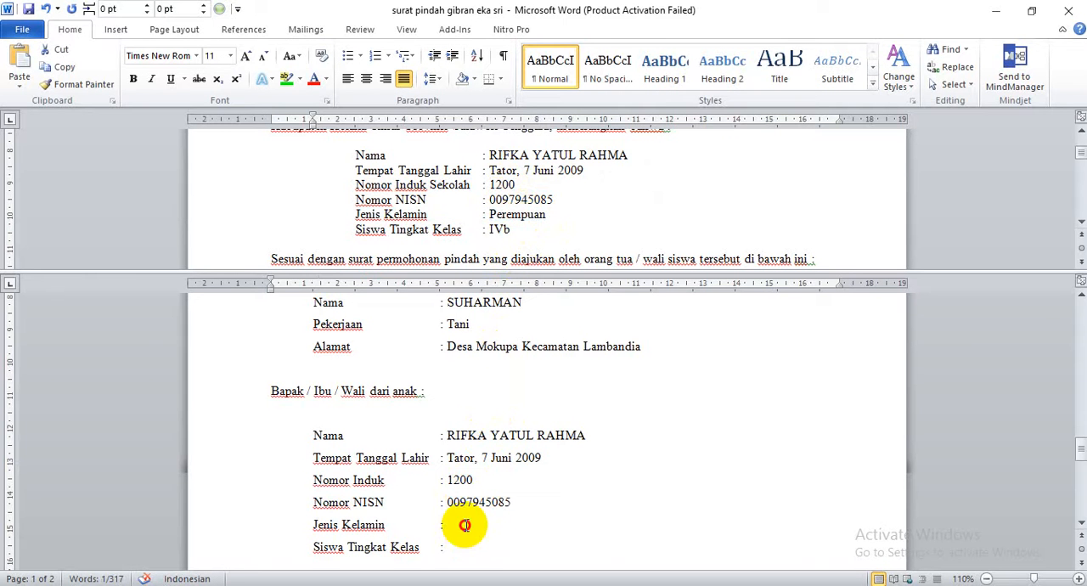
{"action": "key", "text": "ctrl+v"}
{"action": "left_click", "coordinate": [449, 547]}
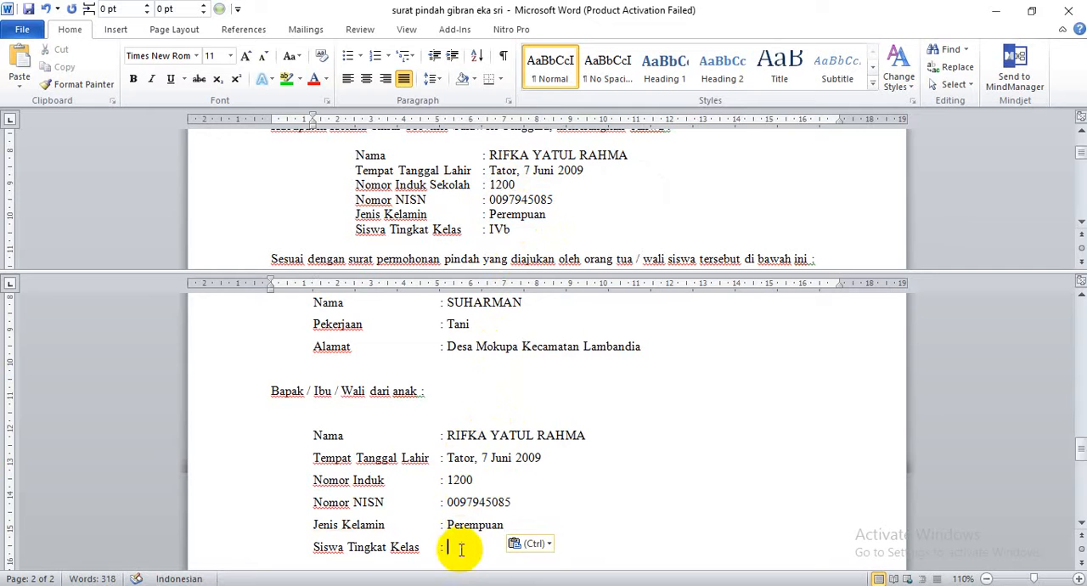
{"action": "double_click", "coordinate": [498, 231]}
{"action": "key", "text": "ctrl+c"}
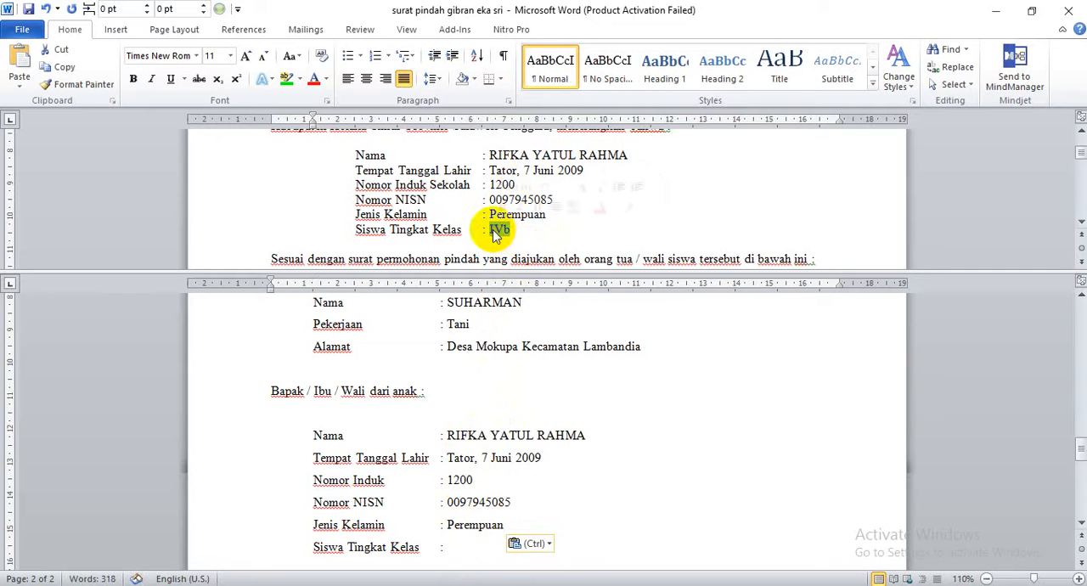
{"action": "left_click", "coordinate": [469, 544]}
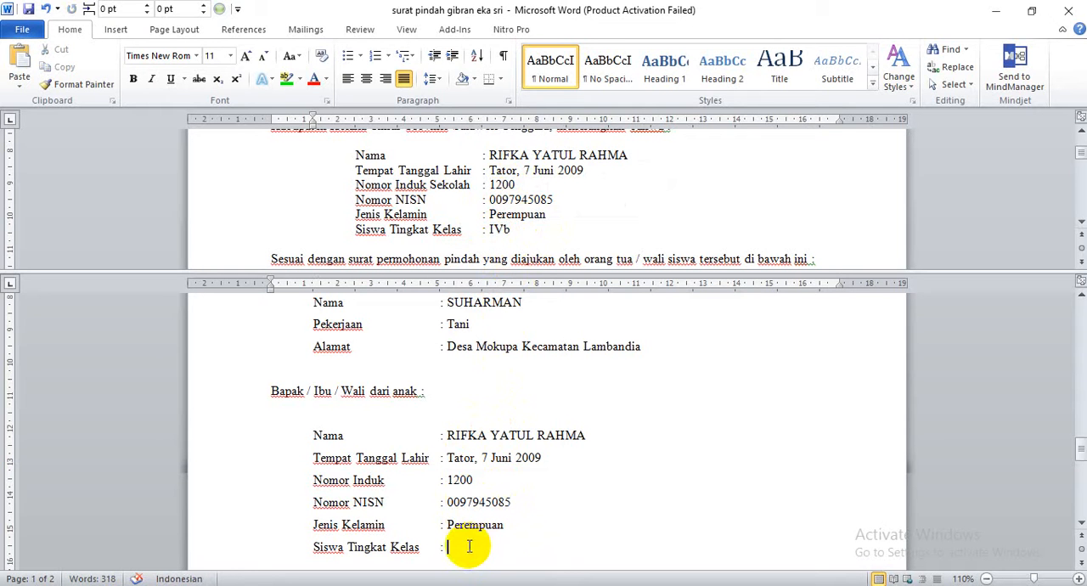
{"action": "key", "text": "ctrl+v"}
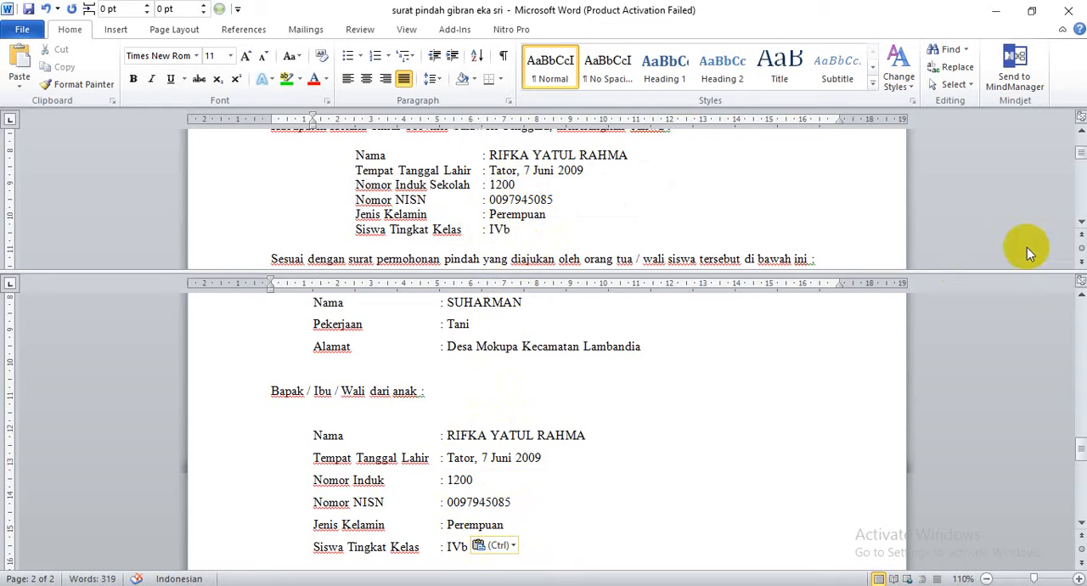
Remove the window split and switch to Document1 in the other Word window.
{"action": "left_click_drag", "start_coordinate": [1011, 271], "coordinate": [990, 104]}
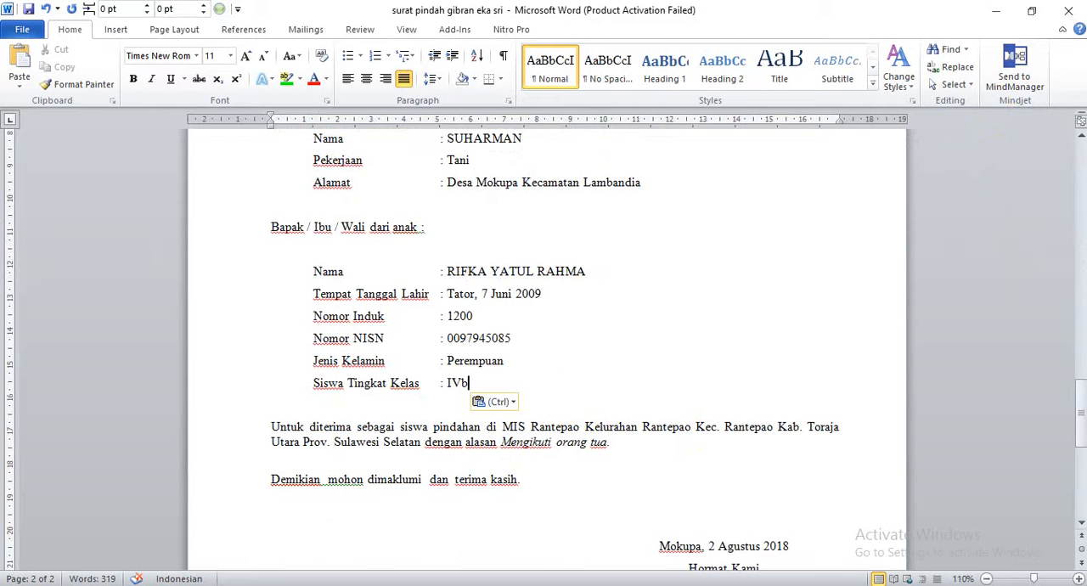
{"action": "mouse_move", "coordinate": [781, 585]}
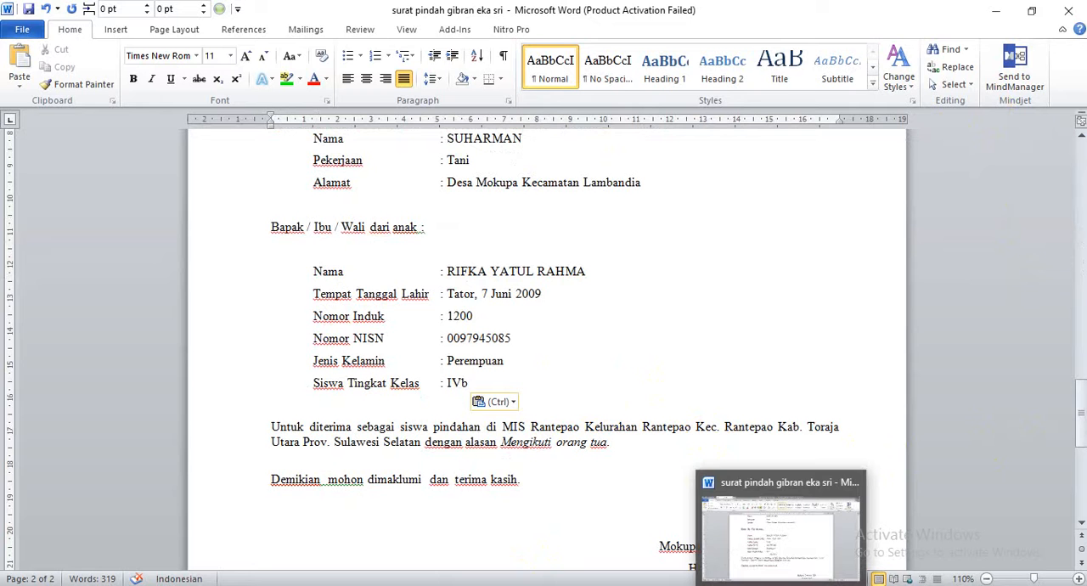
{"action": "left_click", "coordinate": [183, 585]}
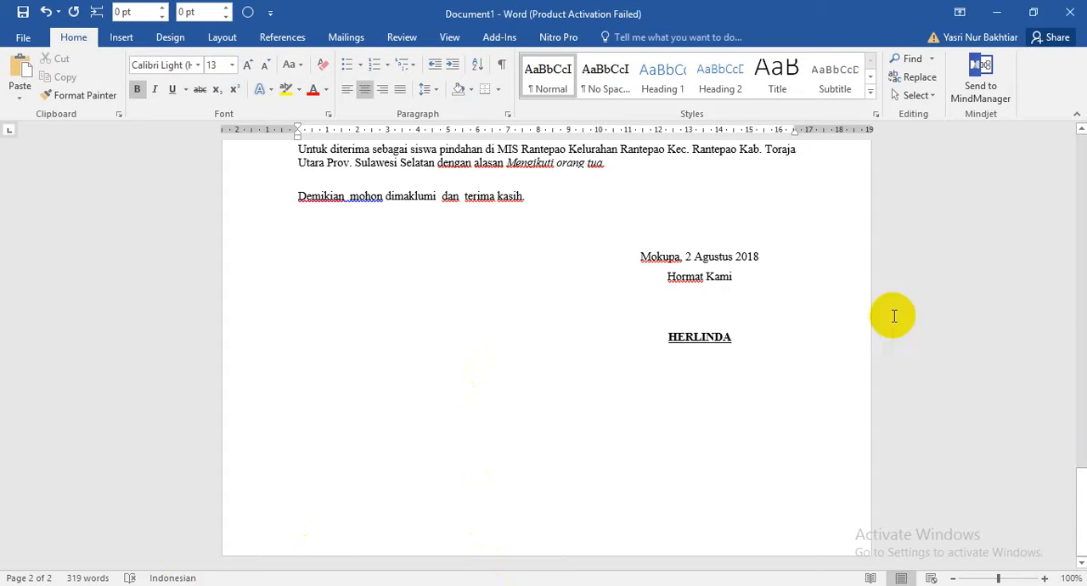
Delete the student's name from the Nama field under "Bapak / Ibu / Wali dari anak" in the request letter.
{"action": "left_click_drag", "start_coordinate": [1074, 485], "coordinate": [1073, 455]}
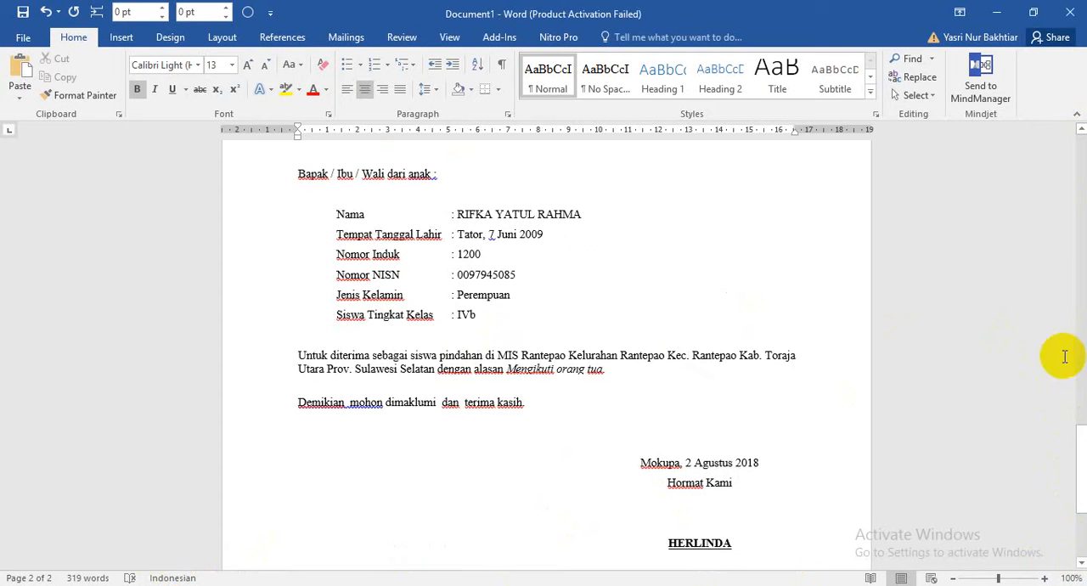
{"action": "left_click_drag", "start_coordinate": [1077, 459], "coordinate": [1081, 381]}
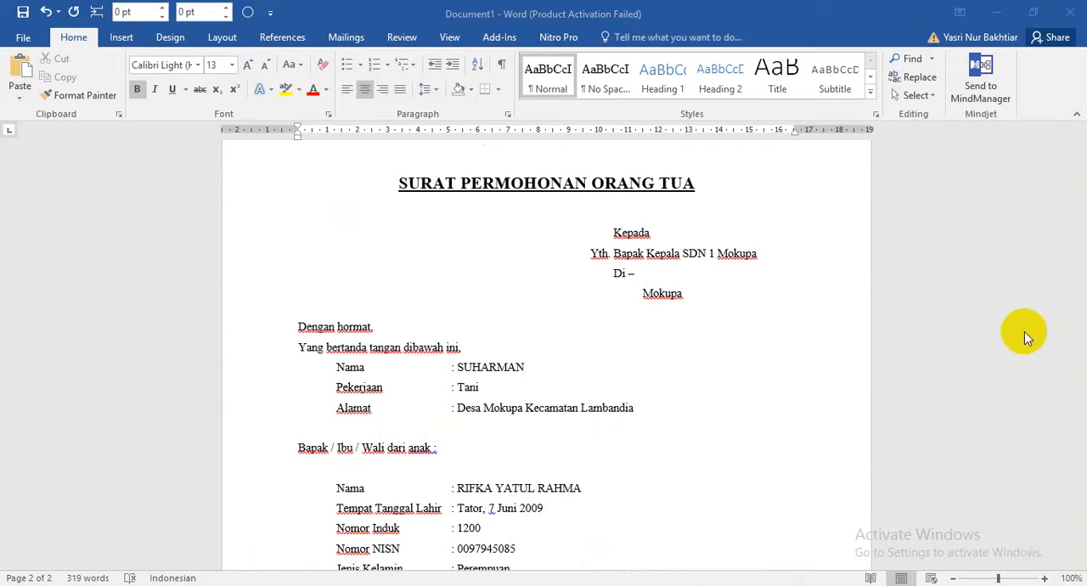
{"action": "left_click_drag", "start_coordinate": [1079, 393], "coordinate": [1080, 438]}
{"action": "left_click_drag", "start_coordinate": [584, 276], "coordinate": [454, 275]}
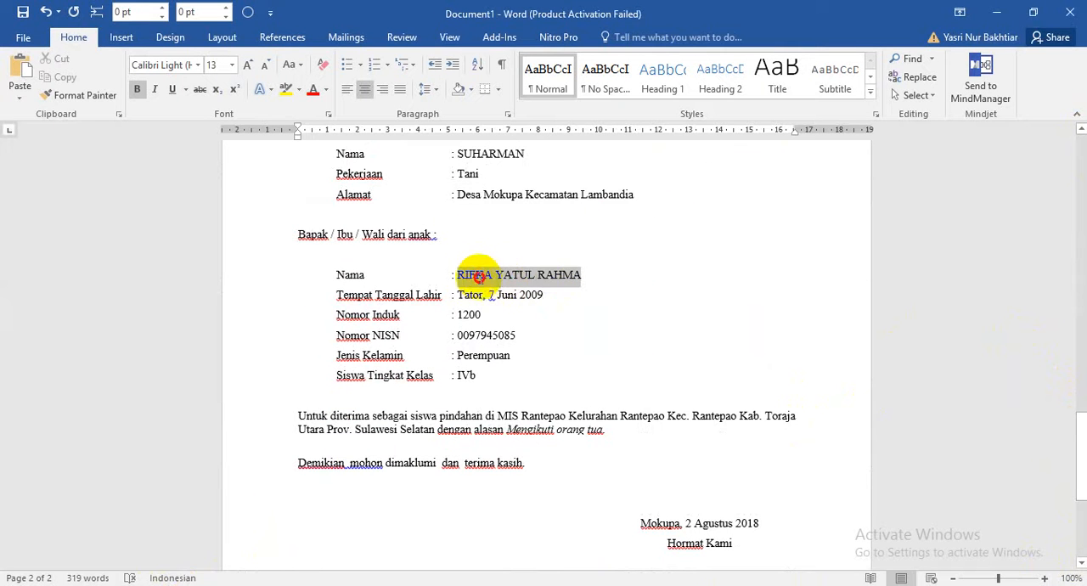
{"action": "key", "text": "BackSpace"}
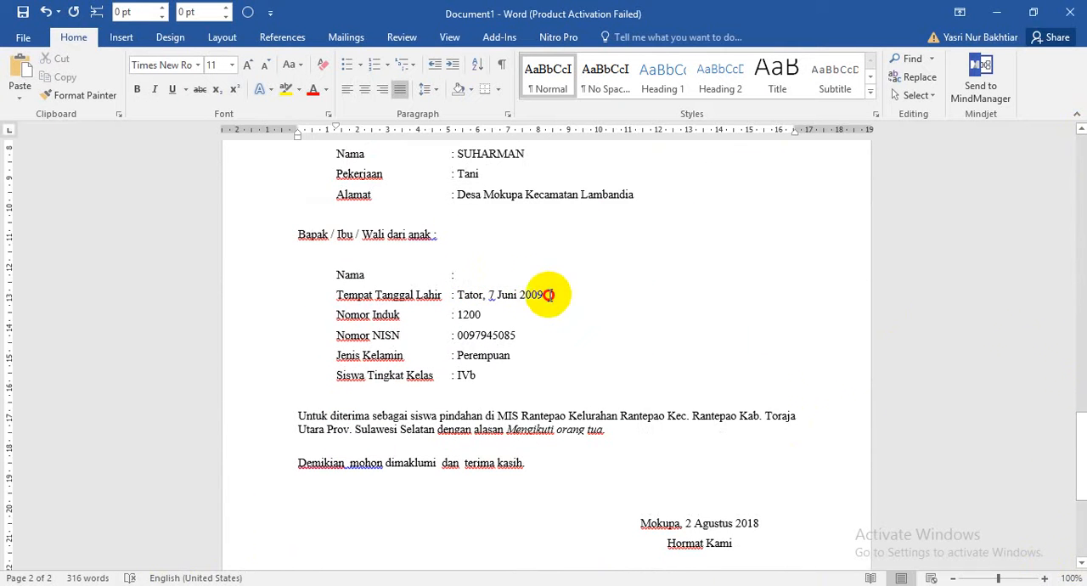
Clear the values of Tempat Tanggal Lahir, Nomor Induk, Nomor NISN, Jenis Kelamin and Siswa Tingkat Kelas in the request letter on page 2.
{"action": "left_click_drag", "start_coordinate": [544, 295], "coordinate": [457, 315]}
{"action": "key", "text": "BackSpace"}
{"action": "key", "text": "BackSpace"}
{"action": "double_click", "coordinate": [486, 333]}
{"action": "key", "text": "BackSpace"}
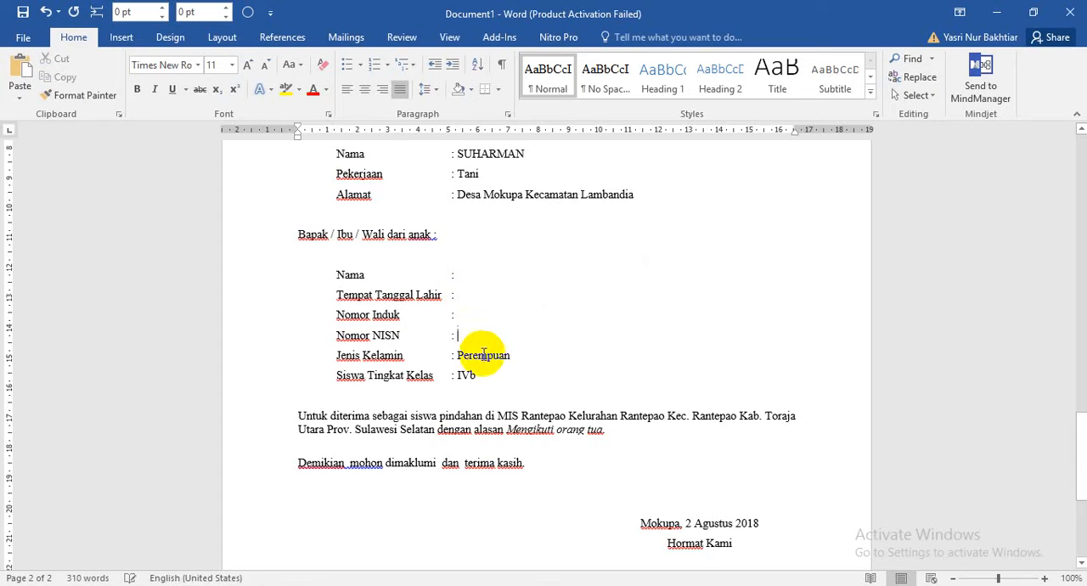
{"action": "double_click", "coordinate": [480, 357]}
{"action": "key", "text": "BackSpace"}
{"action": "double_click", "coordinate": [466, 375]}
{"action": "key", "text": "BackSpace"}
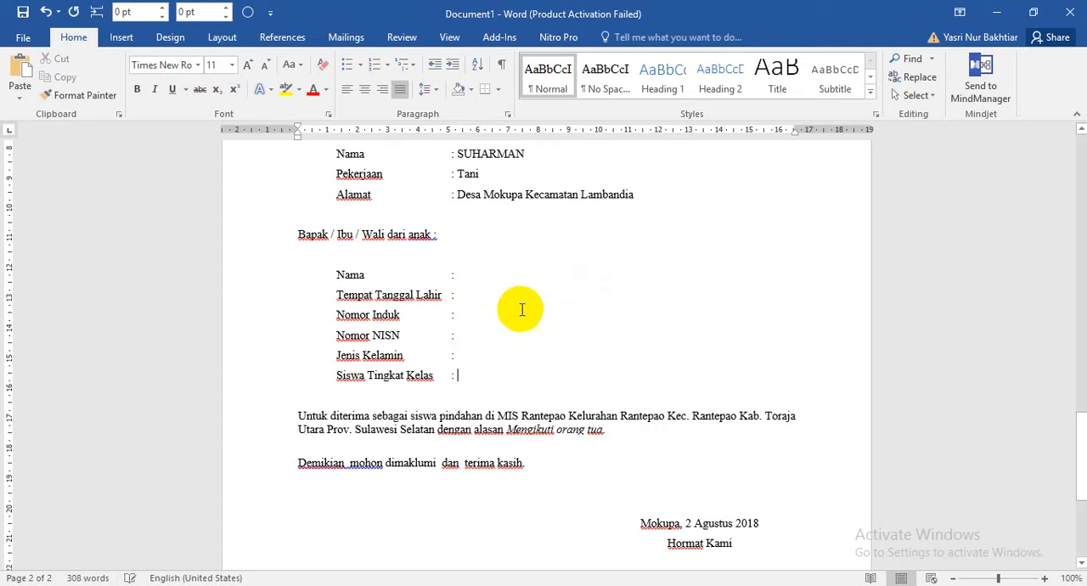
Split the document window into two panes from the start of the SURAT PERMOHONAN ORANG TUA letter.
{"action": "left_click_drag", "start_coordinate": [1078, 424], "coordinate": [1078, 397]}
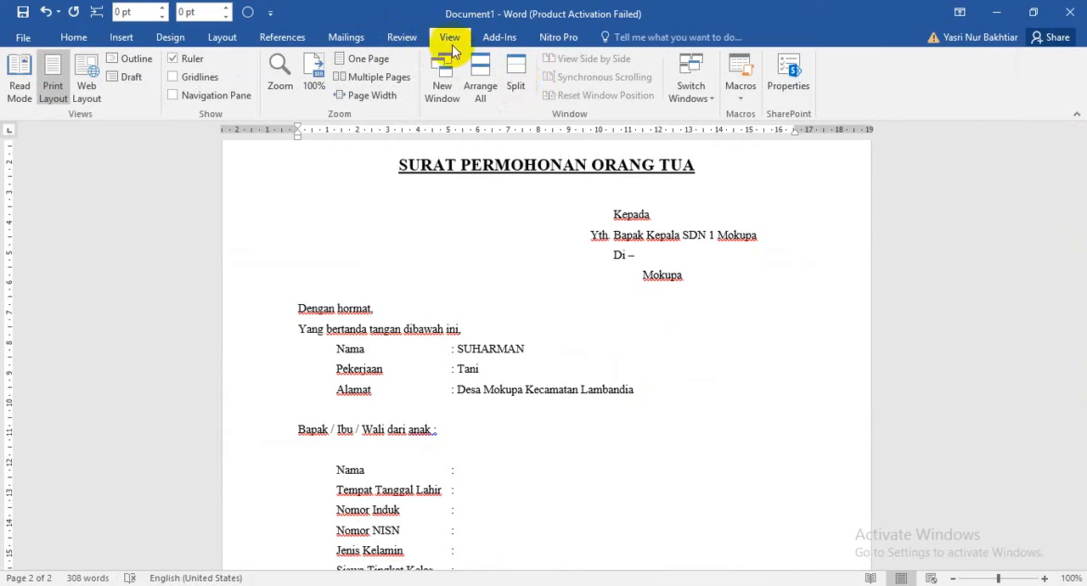
{"action": "left_click", "coordinate": [519, 82]}
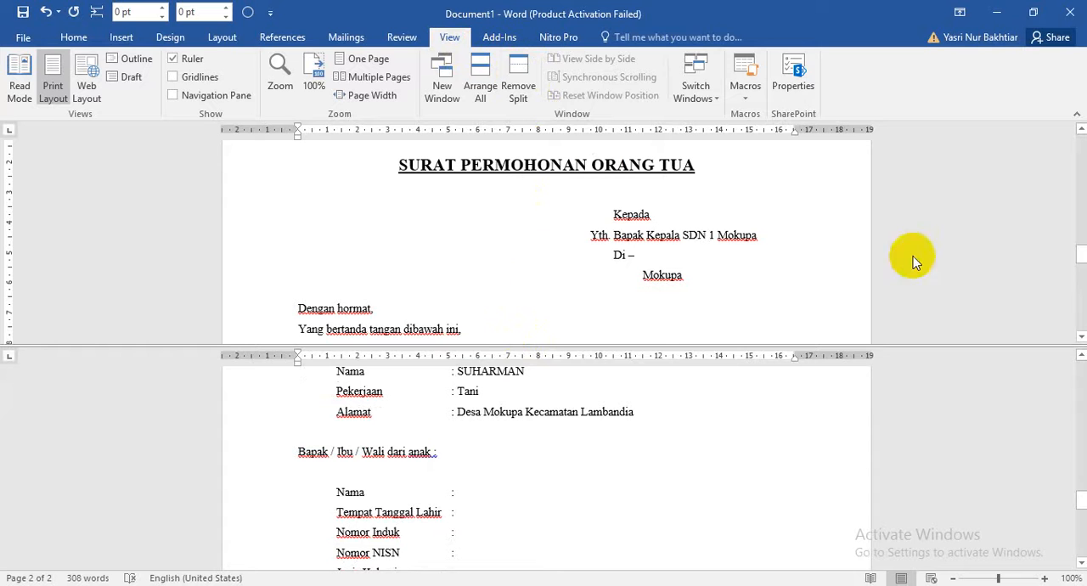
{"action": "left_click_drag", "start_coordinate": [1082, 257], "coordinate": [1081, 256]}
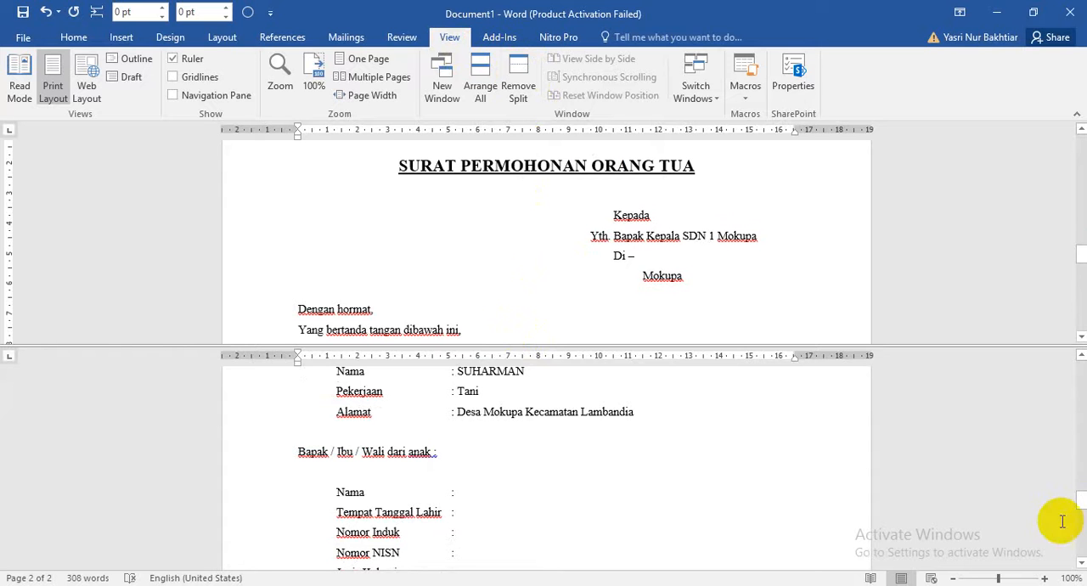
{"action": "left_click", "coordinate": [1082, 501]}
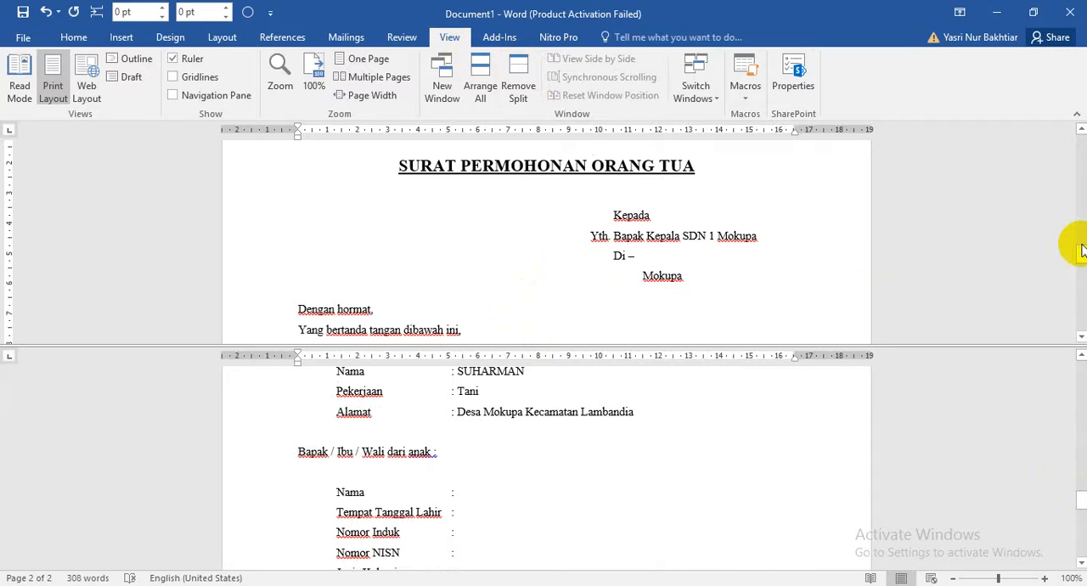
Enter the test text "RR" in the Nama field through the upper pane and remove it again.
{"action": "left_click_drag", "start_coordinate": [1082, 254], "coordinate": [1081, 283]}
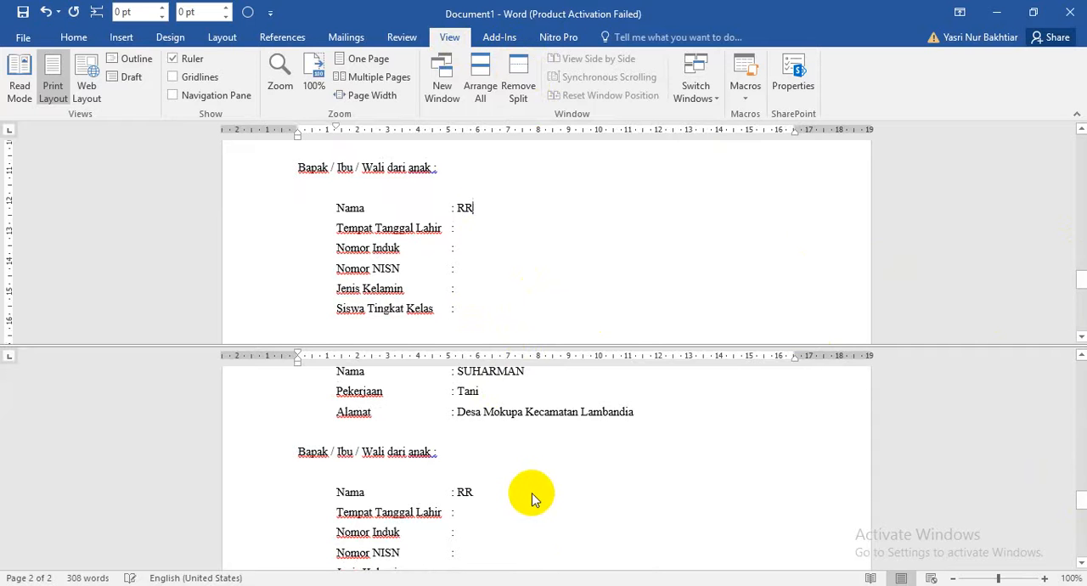
{"action": "type", "text": "RRRR"}
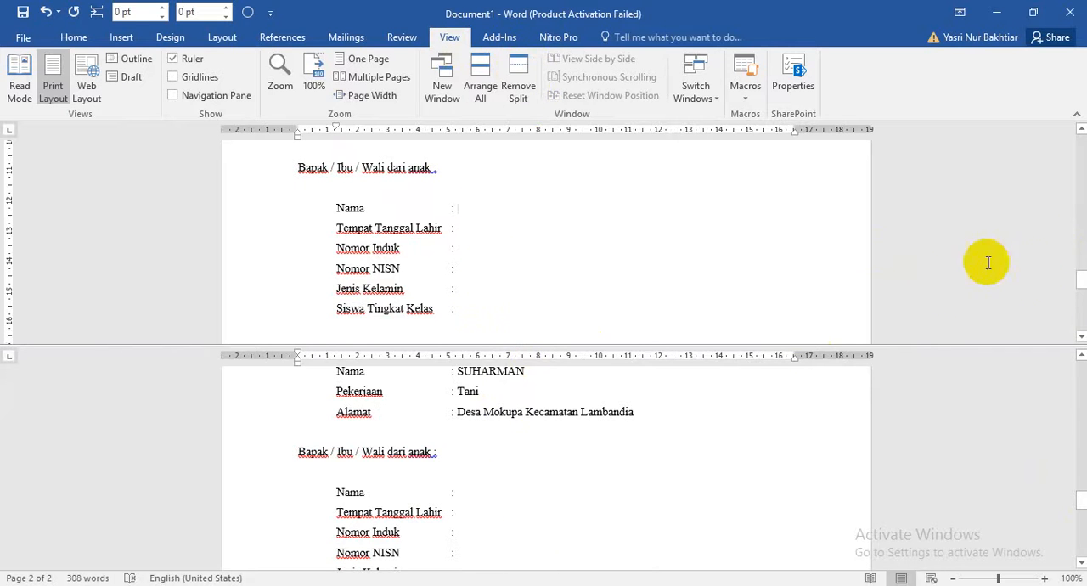
Show the student data of page 1 in the upper pane and the empty student fields of page 2 in the lower pane.
{"action": "mouse_move", "coordinate": [1081, 283]}
{"action": "left_mouse_down"}
{"action": "mouse_move", "coordinate": [1071, 252]}
{"action": "mouse_move", "coordinate": [1078, 280]}
{"action": "left_mouse_up"}
{"action": "mouse_move", "coordinate": [1078, 504]}
{"action": "left_mouse_down"}
{"action": "mouse_move", "coordinate": [1059, 411]}
{"action": "mouse_move", "coordinate": [1062, 485]}
{"action": "mouse_move", "coordinate": [1078, 516]}
{"action": "left_mouse_up"}
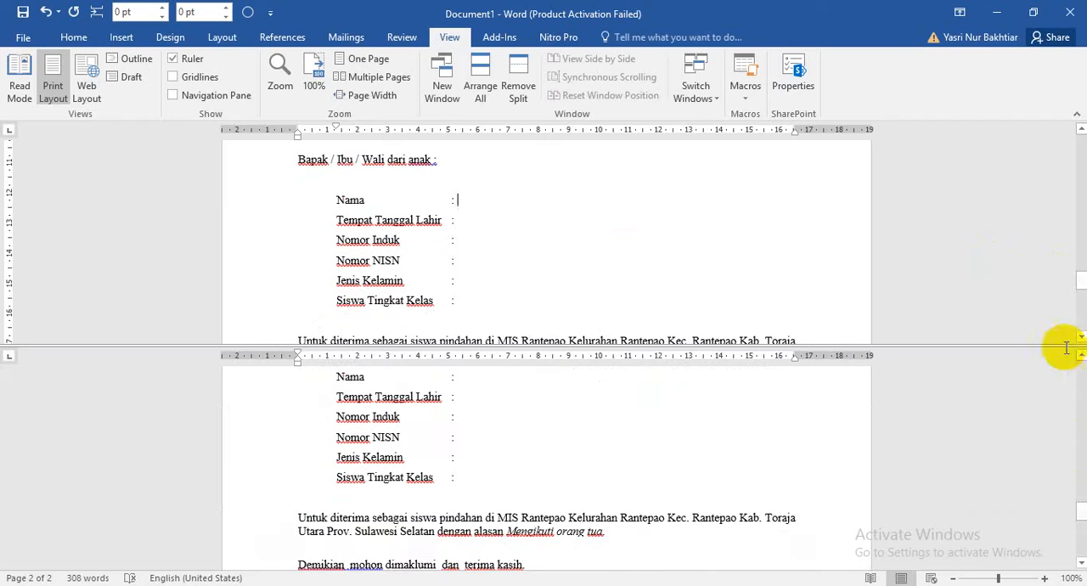
{"action": "left_click_drag", "start_coordinate": [1073, 291], "coordinate": [1074, 161]}
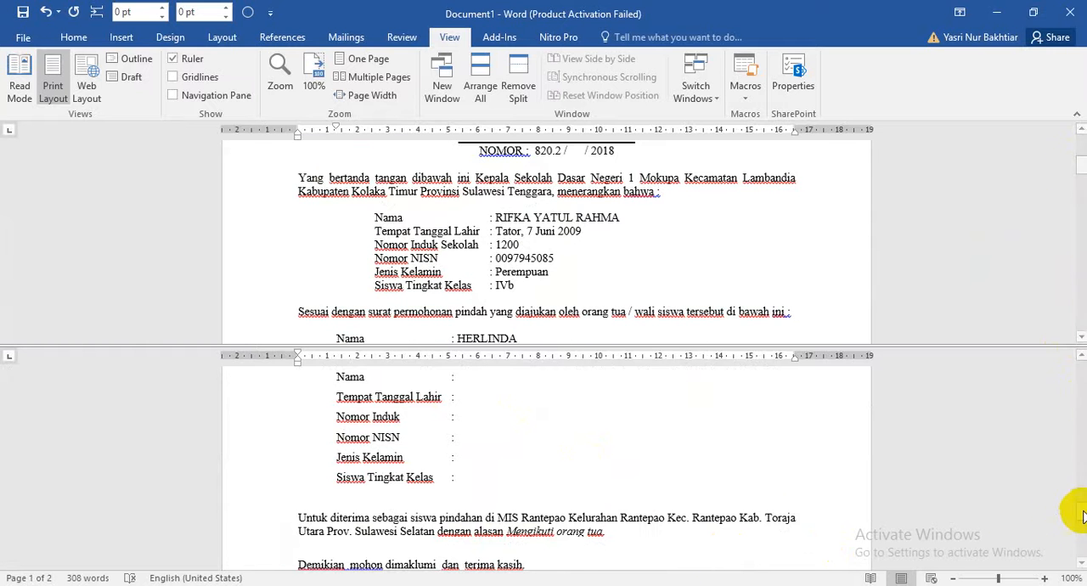
{"action": "left_click_drag", "start_coordinate": [1083, 515], "coordinate": [1080, 506]}
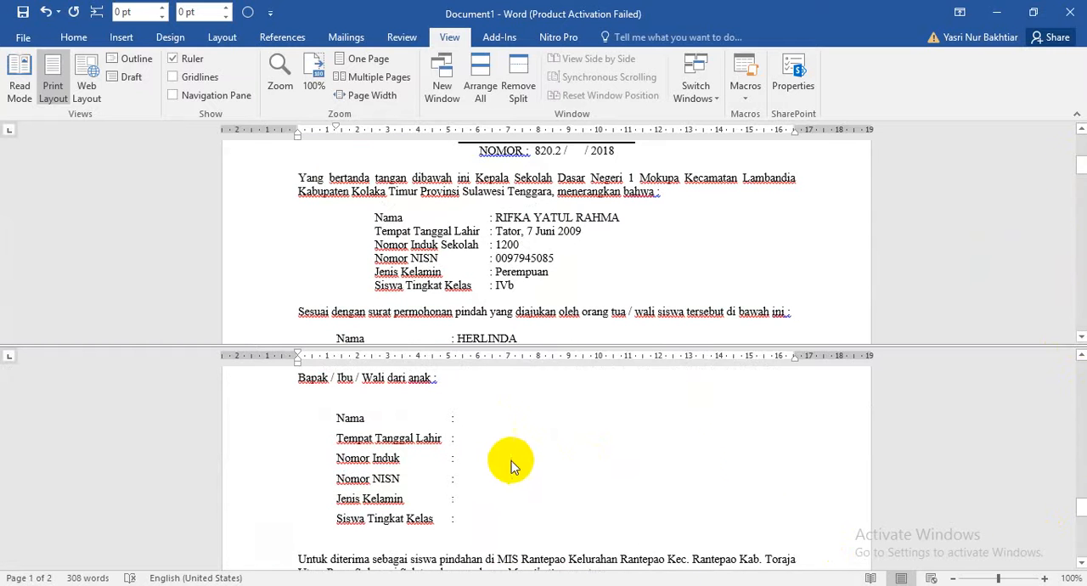
Copy the student's full name from page 1 into the empty Nama field under "Bapak / Ibu / Wali dari anak" on page 2.
{"action": "left_click", "coordinate": [476, 419]}
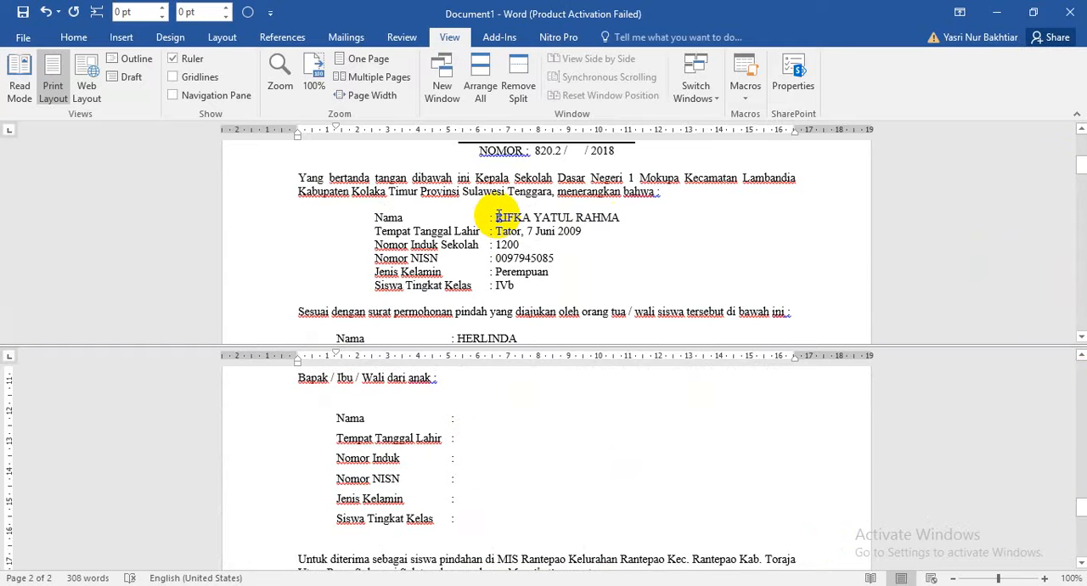
{"action": "left_click_drag", "start_coordinate": [497, 216], "coordinate": [545, 214]}
{"action": "double_click", "coordinate": [618, 218]}
{"action": "left_click", "coordinate": [622, 219]}
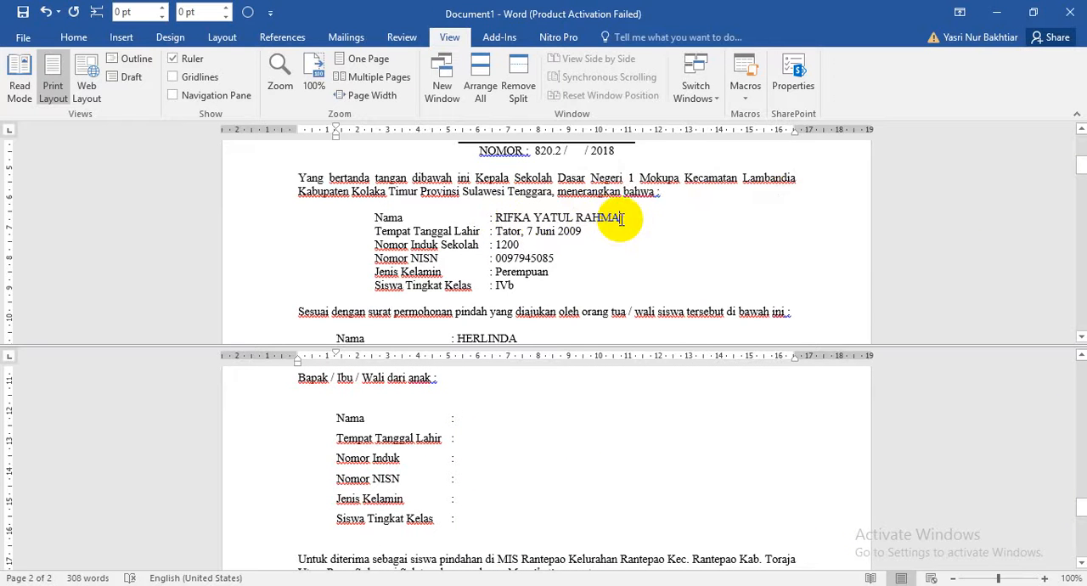
{"action": "left_click_drag", "start_coordinate": [622, 219], "coordinate": [509, 237]}
{"action": "left_click", "coordinate": [501, 219]}
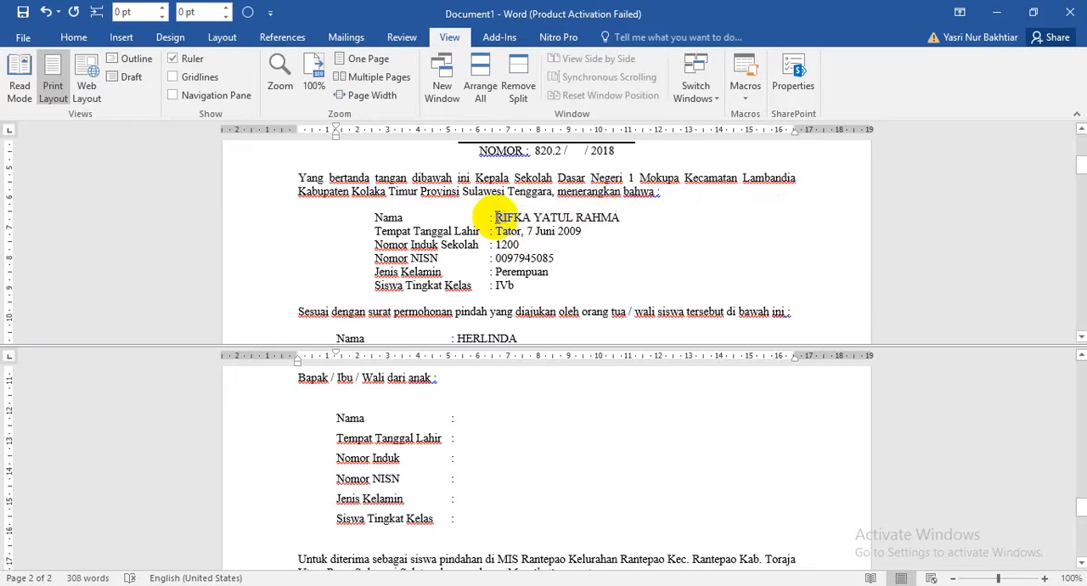
{"action": "left_click", "coordinate": [622, 218], "text": "shift"}
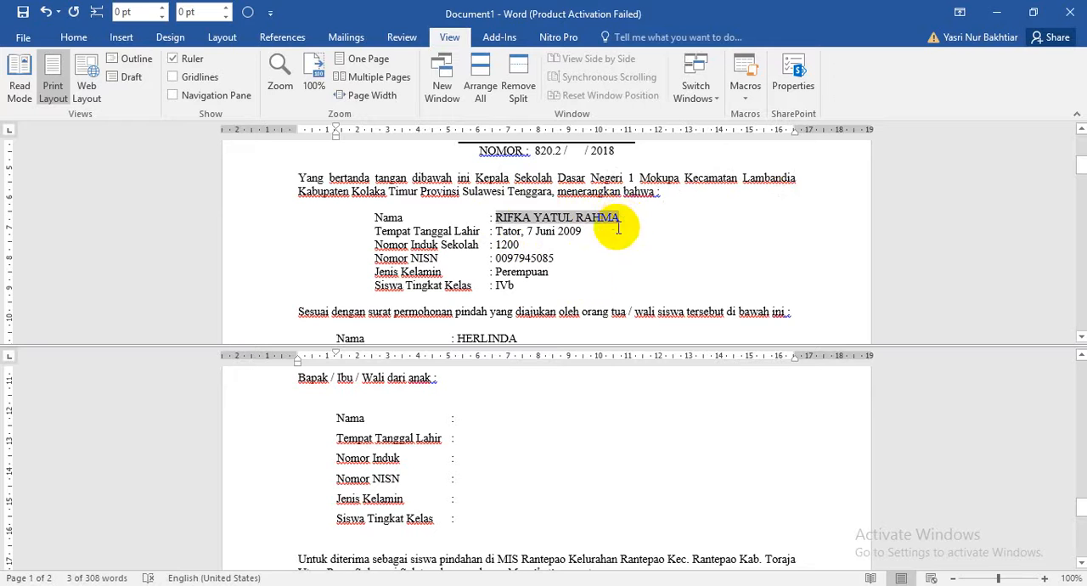
{"action": "key", "text": "ctrl+c"}
{"action": "left_click", "coordinate": [483, 418]}
{"action": "key", "text": "ctrl+v"}
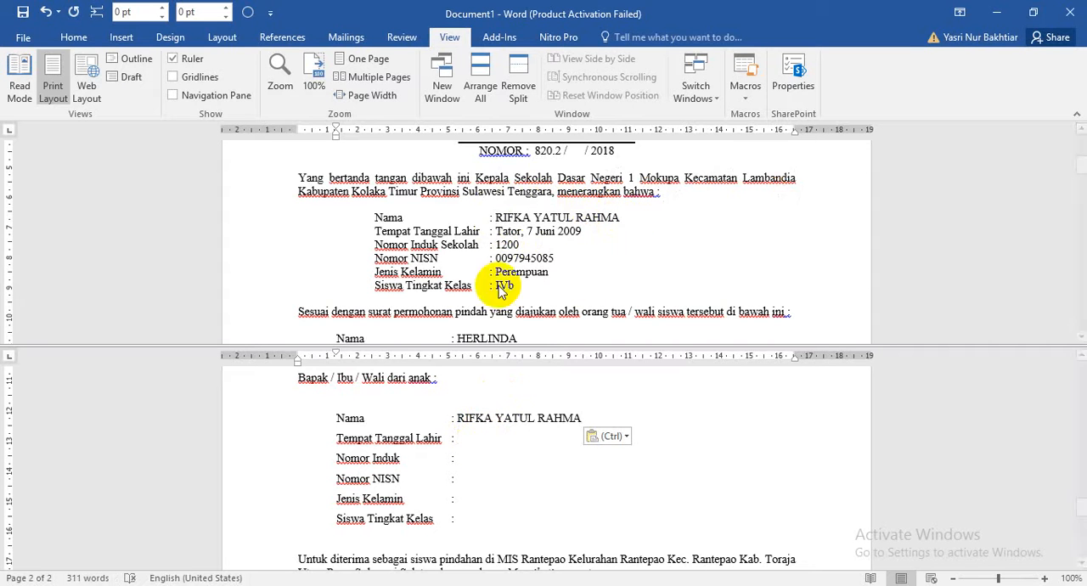
Copy the student's place and date of birth from page 1 into the Tempat Tanggal Lahir field on page 2.
{"action": "left_click", "coordinate": [496, 232]}
{"action": "left_click_drag", "start_coordinate": [496, 231], "coordinate": [574, 231]}
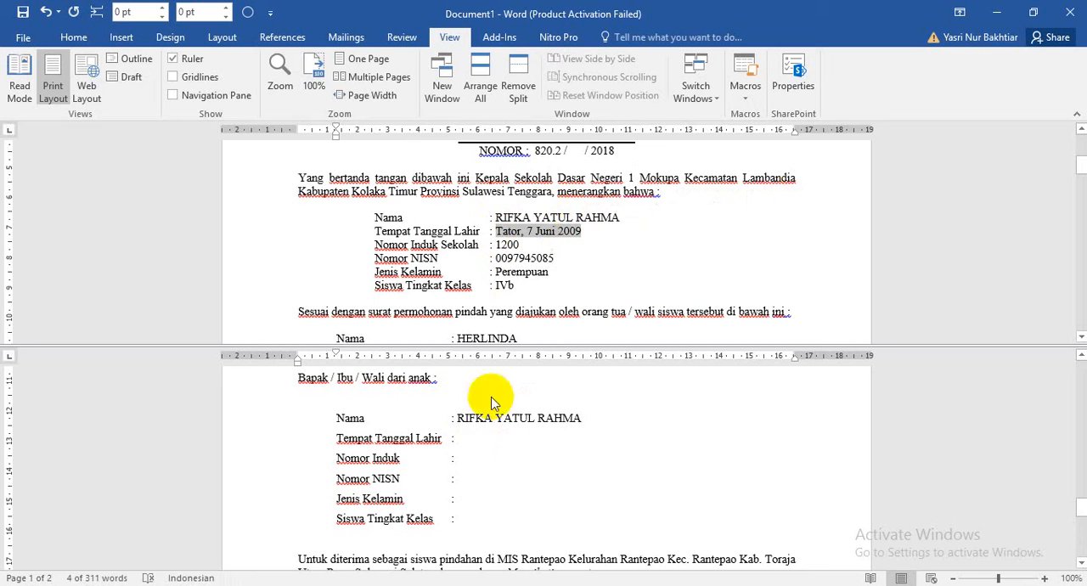
{"action": "left_click", "coordinate": [468, 438]}
{"action": "key", "text": "ctrl+v"}
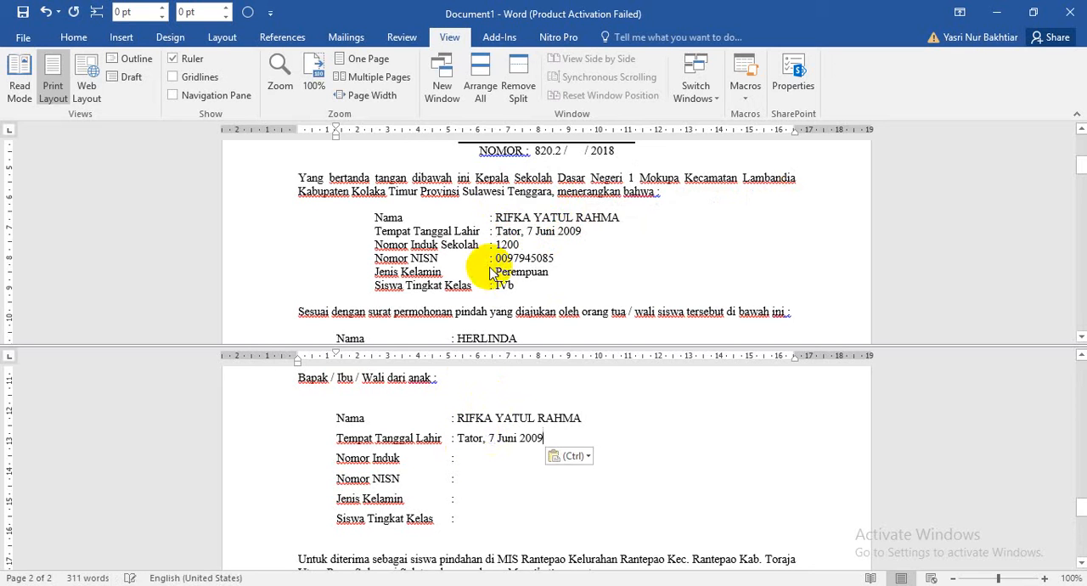
Copy the student's school registration number from page 1 into the Nomor Induk field on page 2.
{"action": "triple_click", "coordinate": [507, 248]}
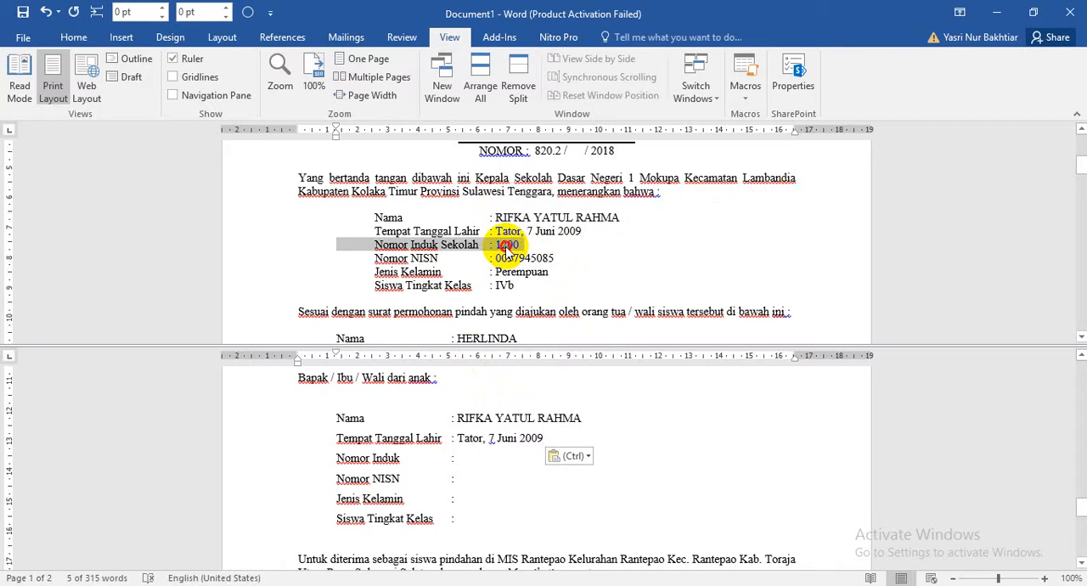
{"action": "triple_click", "coordinate": [507, 246]}
{"action": "left_click", "coordinate": [506, 245]}
{"action": "double_click", "coordinate": [507, 245]}
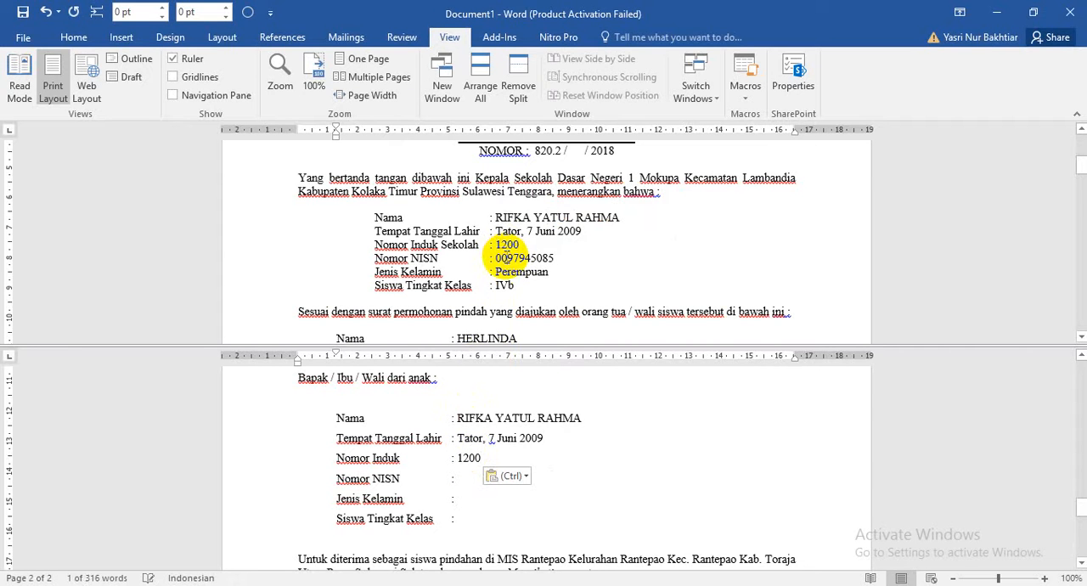
Fill in the Nomor NISN field with the student's number from page 1, Jenis Kelamin with "Perempuan" and Siswa Tingkat Kelas with "IVb" on page 2.
{"action": "double_click", "coordinate": [504, 258]}
{"action": "key", "text": "ctrl+c"}
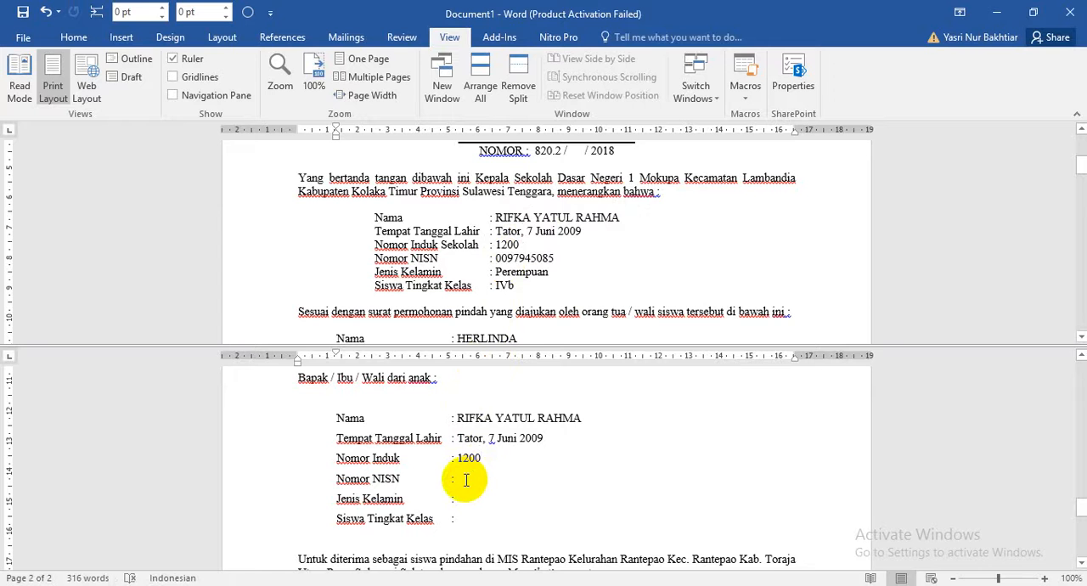
{"action": "key", "text": "ctrl+v"}
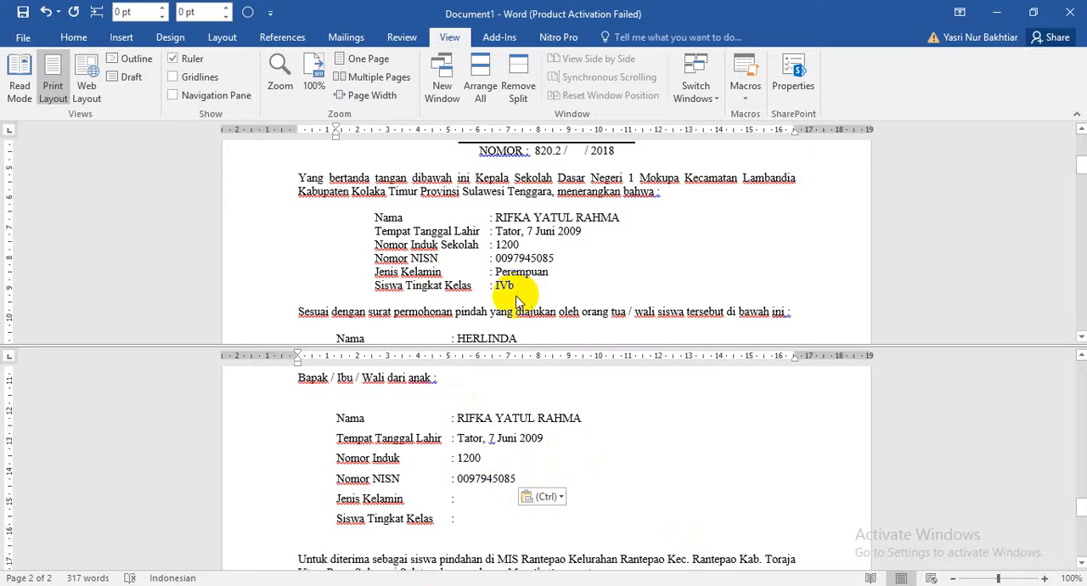
{"action": "type", "text": "pE"}
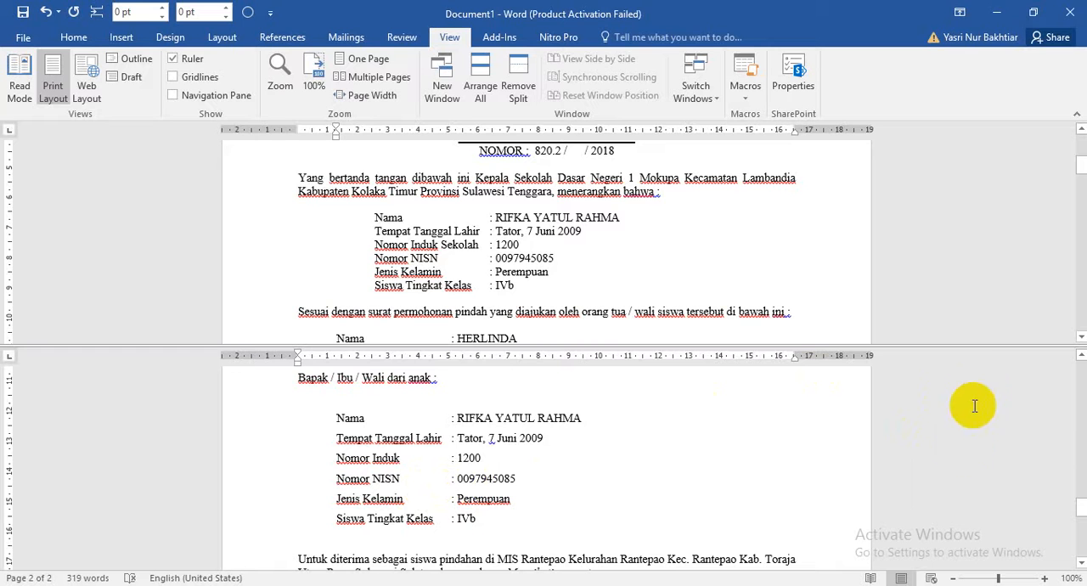
Remove the window split and switch to the LKA KEC. LAMBANDIA END workbook in Excel.
{"action": "left_click_drag", "start_coordinate": [977, 346], "coordinate": [1048, 66]}
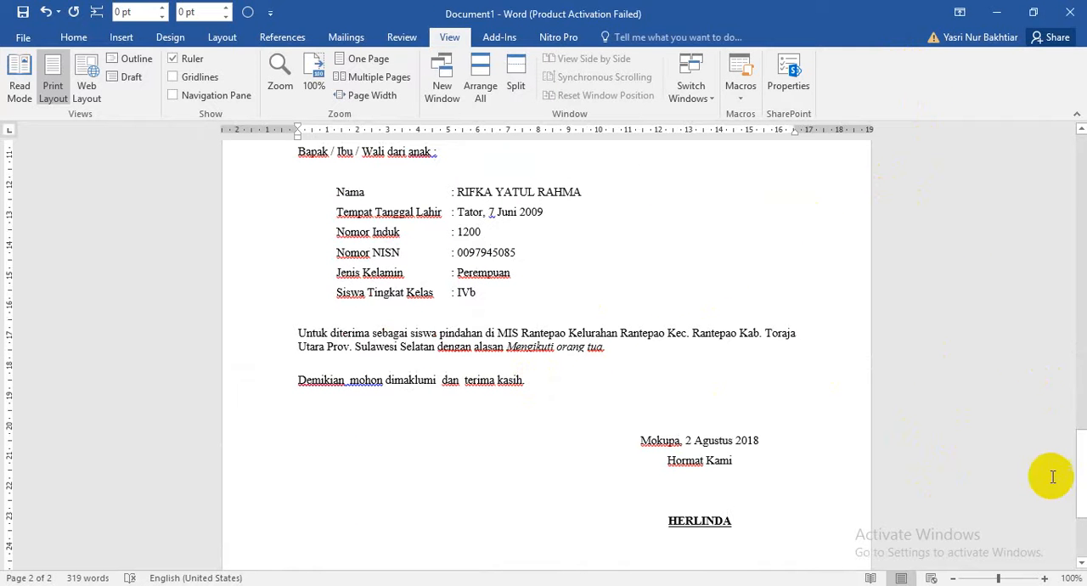
{"action": "left_click", "coordinate": [1074, 395]}
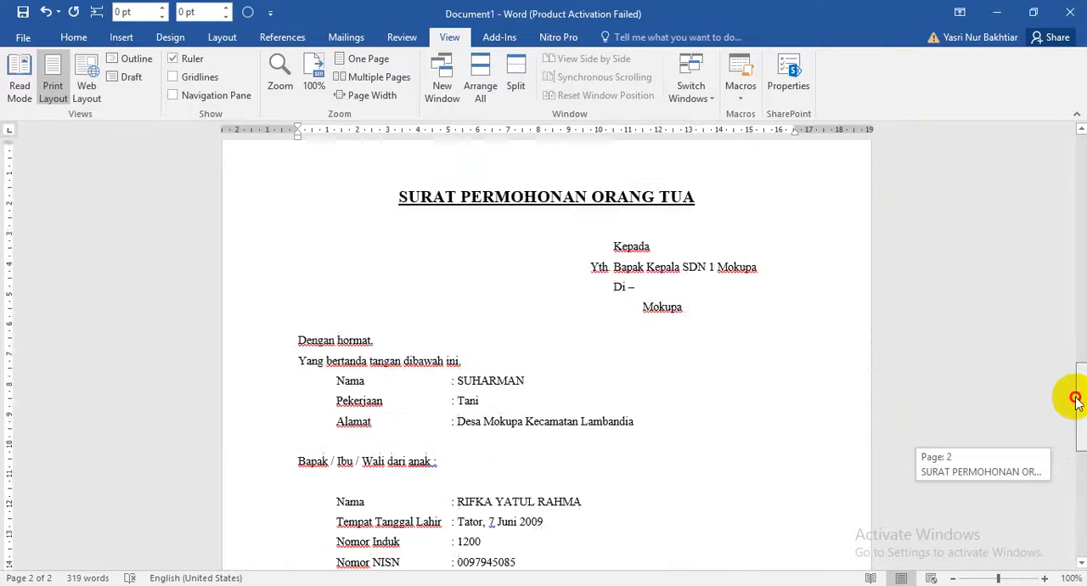
{"action": "left_click_drag", "start_coordinate": [1074, 399], "coordinate": [1080, 307]}
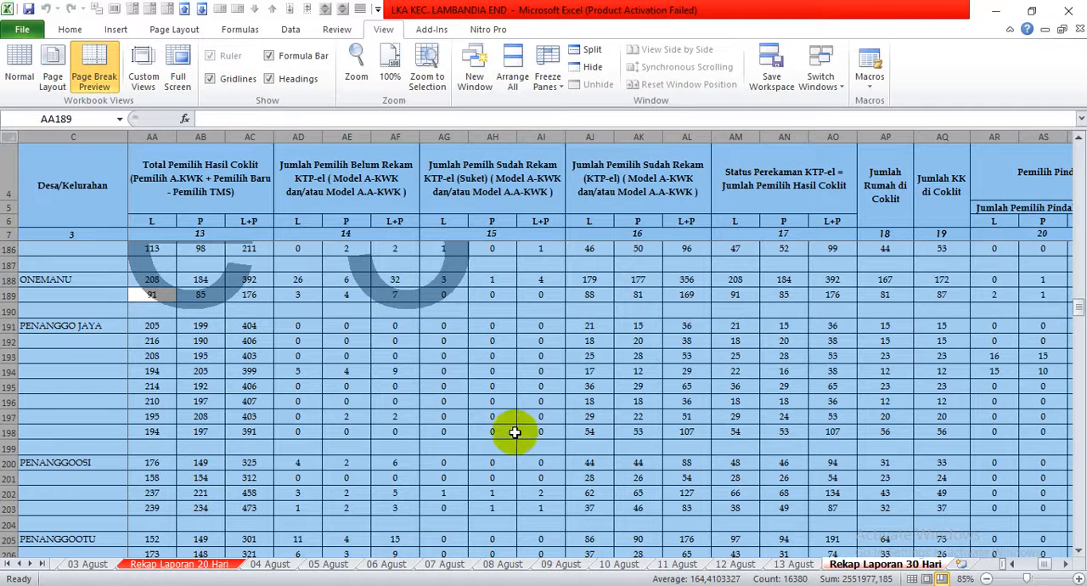
Examine the Rekap Laporan 30 Hari sheet across its voter columns and back to the first rows, watching which headings stay in view.
{"action": "left_click", "coordinate": [540, 325]}
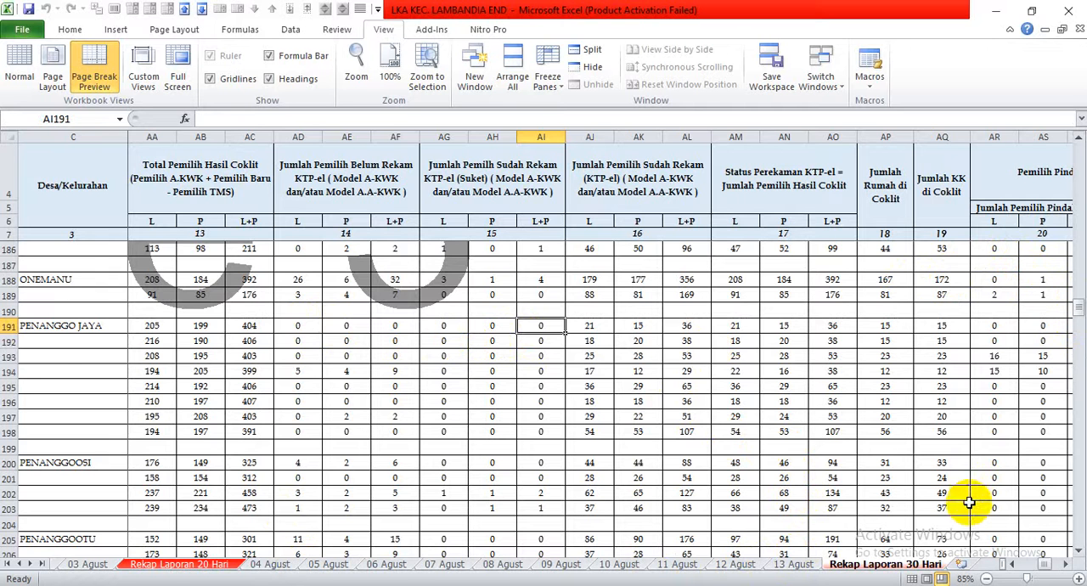
{"action": "left_click_drag", "start_coordinate": [1043, 564], "coordinate": [1007, 569]}
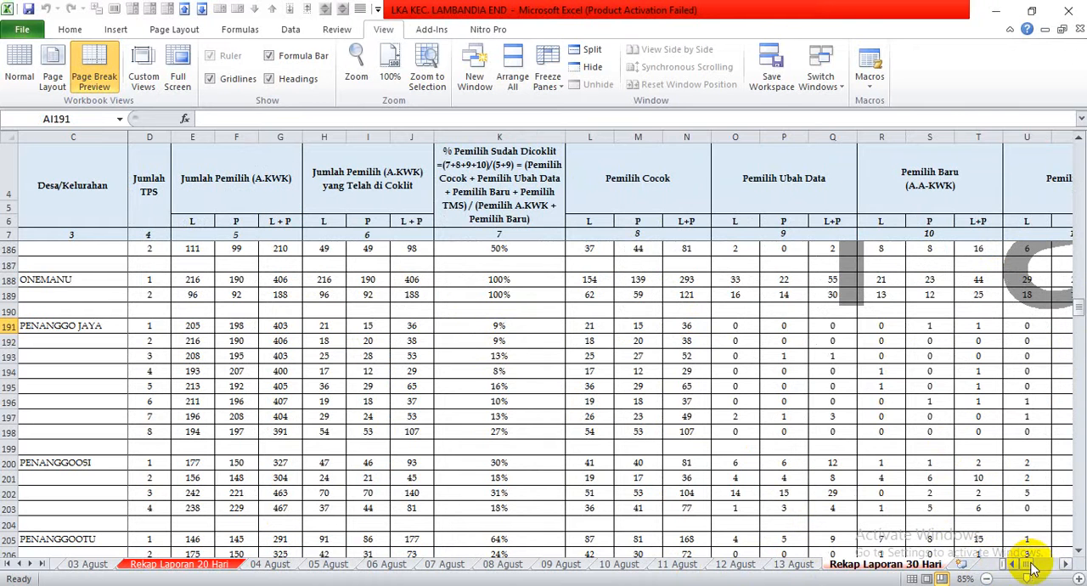
{"action": "mouse_move", "coordinate": [1033, 566]}
{"action": "left_mouse_down"}
{"action": "mouse_move", "coordinate": [1055, 567]}
{"action": "mouse_move", "coordinate": [1010, 566]}
{"action": "left_mouse_up"}
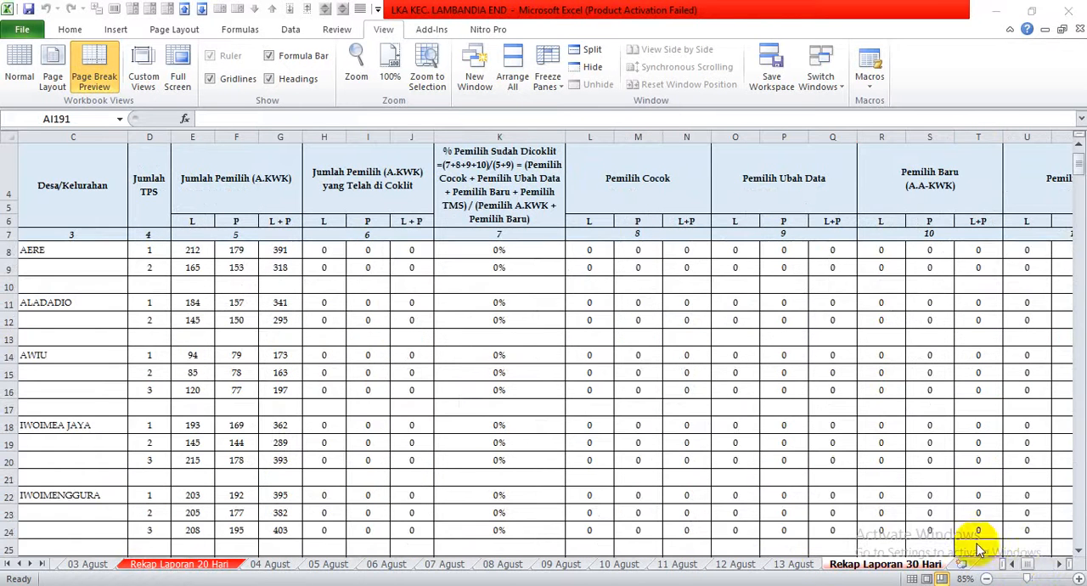
{"action": "left_click_drag", "start_coordinate": [1027, 566], "coordinate": [1045, 567]}
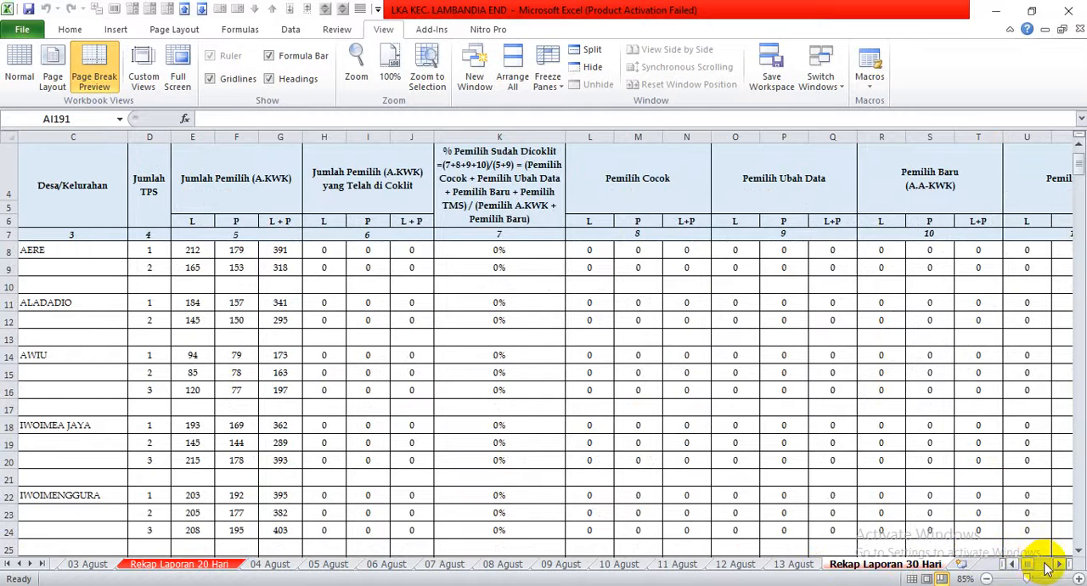
{"action": "left_click", "coordinate": [1055, 566]}
{"action": "left_click", "coordinate": [1056, 565]}
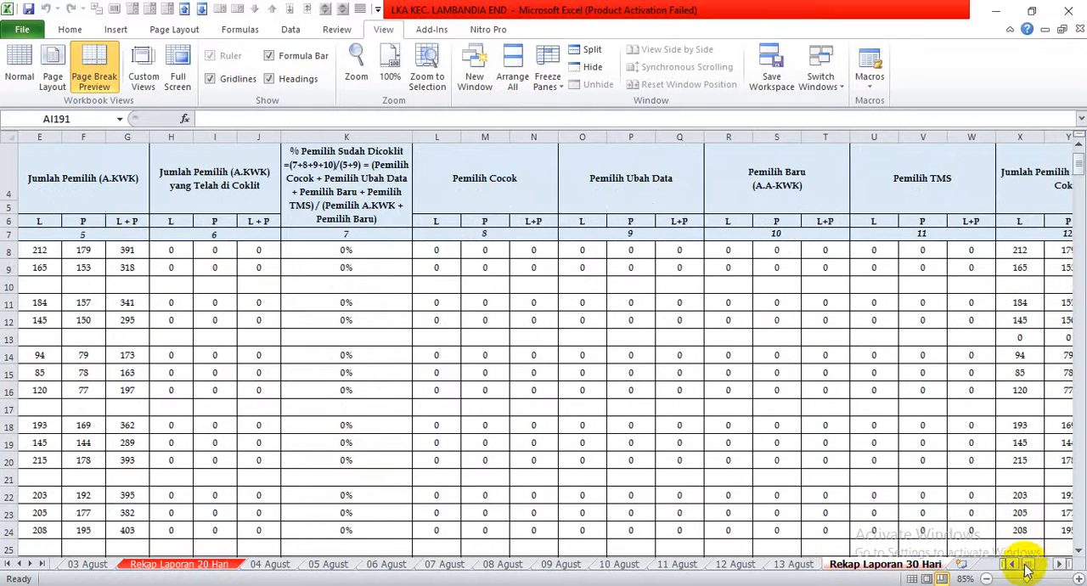
Freeze the panes at cell E8 to hold columns A to D and the header rows, and check them against the distant voter columns.
{"action": "left_click", "coordinate": [1014, 564]}
{"action": "left_click", "coordinate": [1014, 564]}
{"action": "left_click", "coordinate": [1014, 564]}
{"action": "left_click", "coordinate": [1014, 564]}
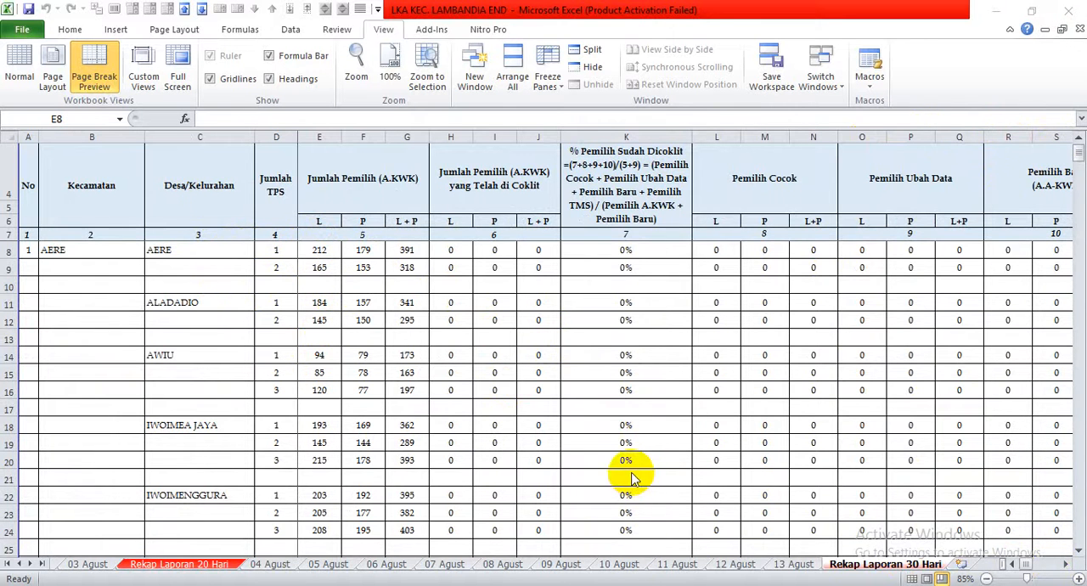
{"action": "left_click", "coordinate": [1026, 567]}
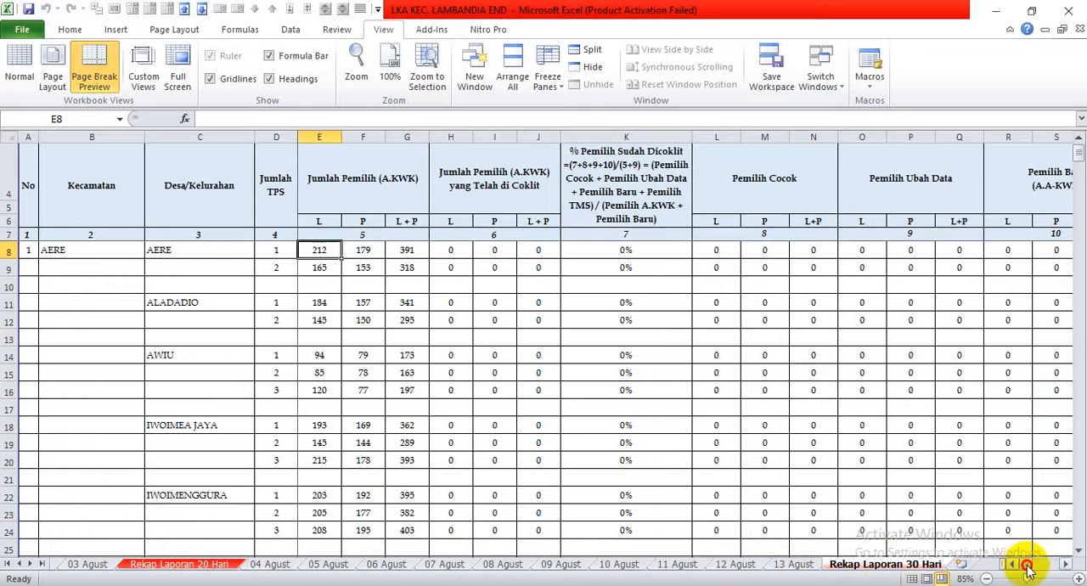
{"action": "left_click", "coordinate": [1050, 566]}
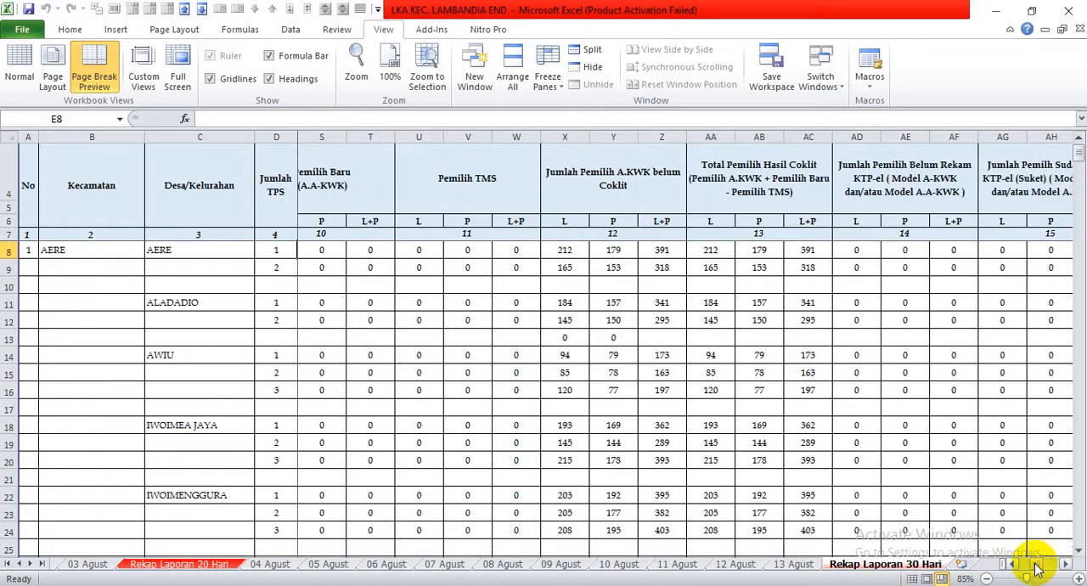
{"action": "left_click", "coordinate": [232, 320]}
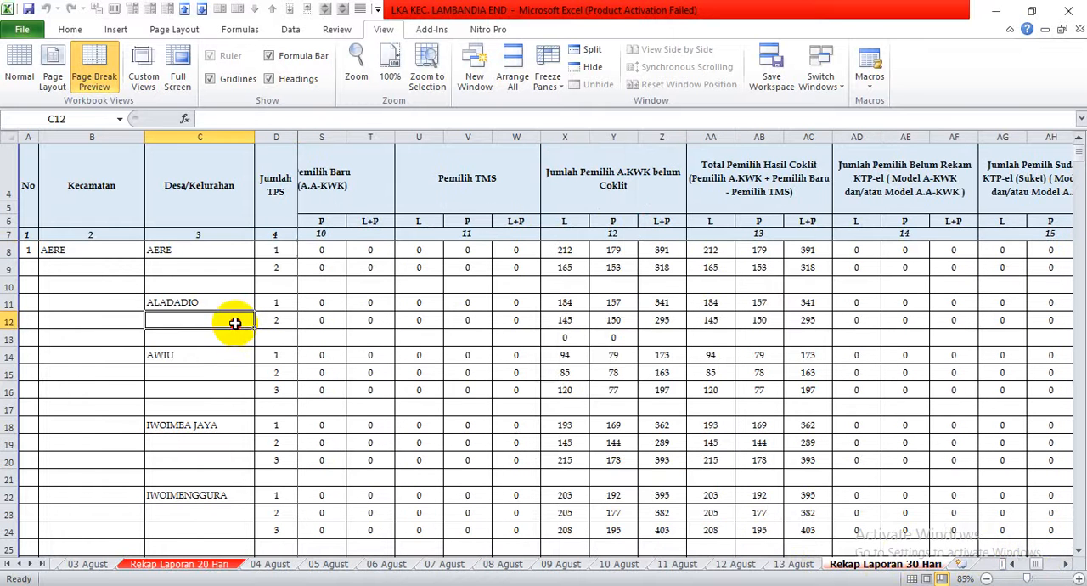
Examine the frozen Rekap Laporan 30 Hari sheet out to the Status Perekaman KTP-el columns and down past row 13, returning to row 8.
{"action": "left_click", "coordinate": [1065, 564]}
{"action": "left_click", "coordinate": [1065, 564]}
{"action": "left_click", "coordinate": [1065, 564]}
{"action": "left_click", "coordinate": [1066, 565]}
{"action": "left_click", "coordinate": [1066, 564]}
{"action": "left_click", "coordinate": [1065, 565]}
{"action": "left_click", "coordinate": [1066, 564]}
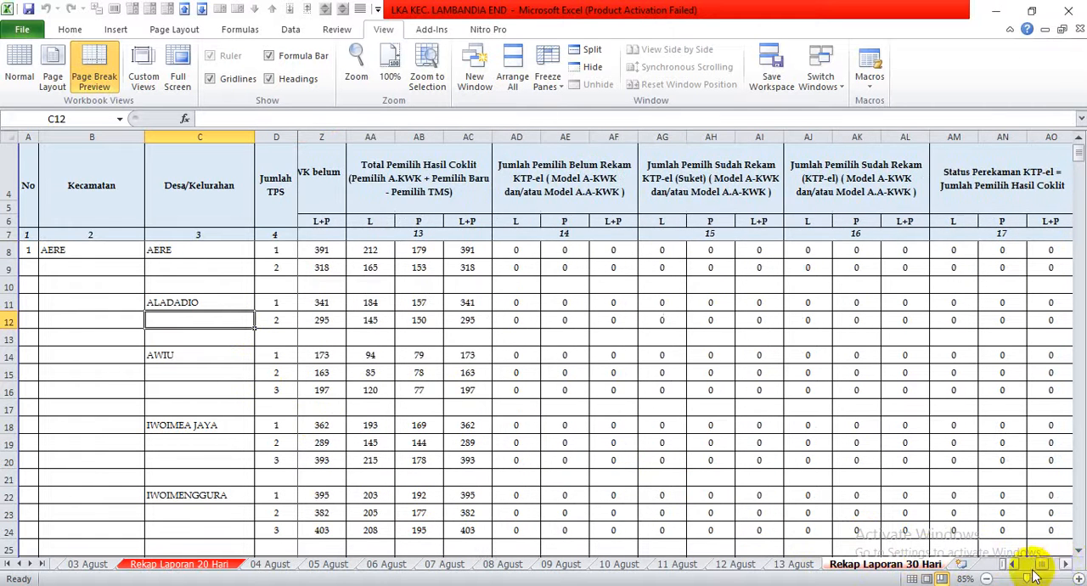
{"action": "left_click", "coordinate": [1077, 550]}
{"action": "left_click", "coordinate": [1078, 550]}
{"action": "left_click", "coordinate": [1078, 550]}
{"action": "left_click", "coordinate": [1077, 551]}
{"action": "left_click", "coordinate": [1077, 550]}
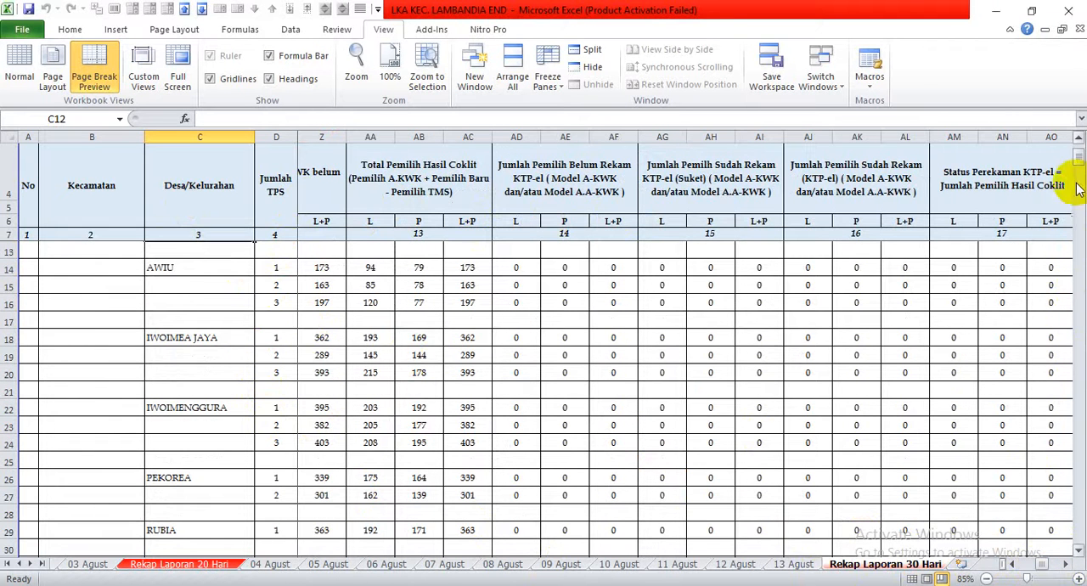
{"action": "left_click_drag", "start_coordinate": [1076, 158], "coordinate": [1072, 133]}
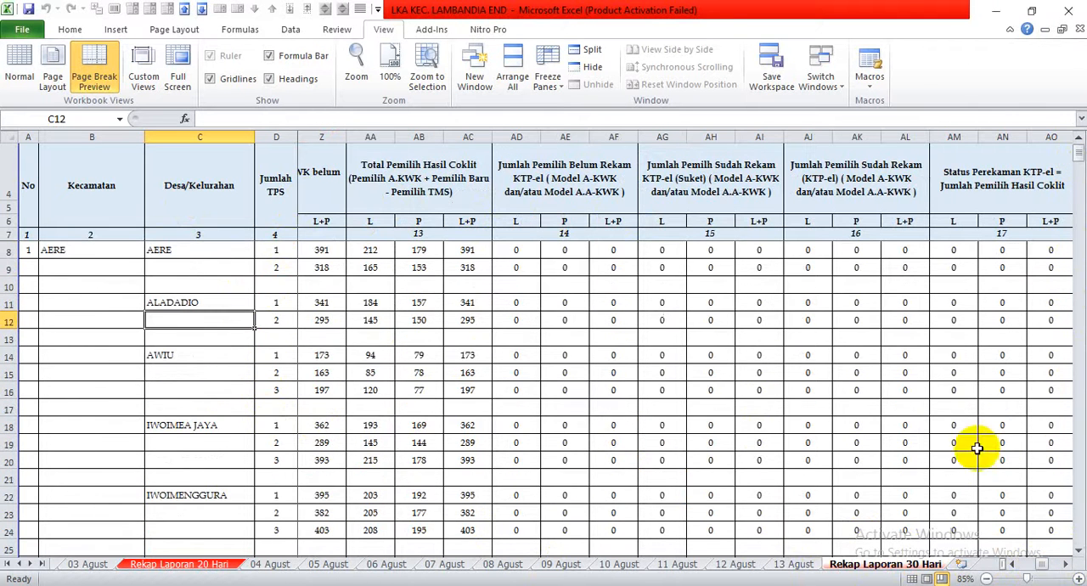
Unfreeze the panes and check across the first voter columns whether columns A to D still stay in view.
{"action": "left_click_drag", "start_coordinate": [1041, 568], "coordinate": [662, 579]}
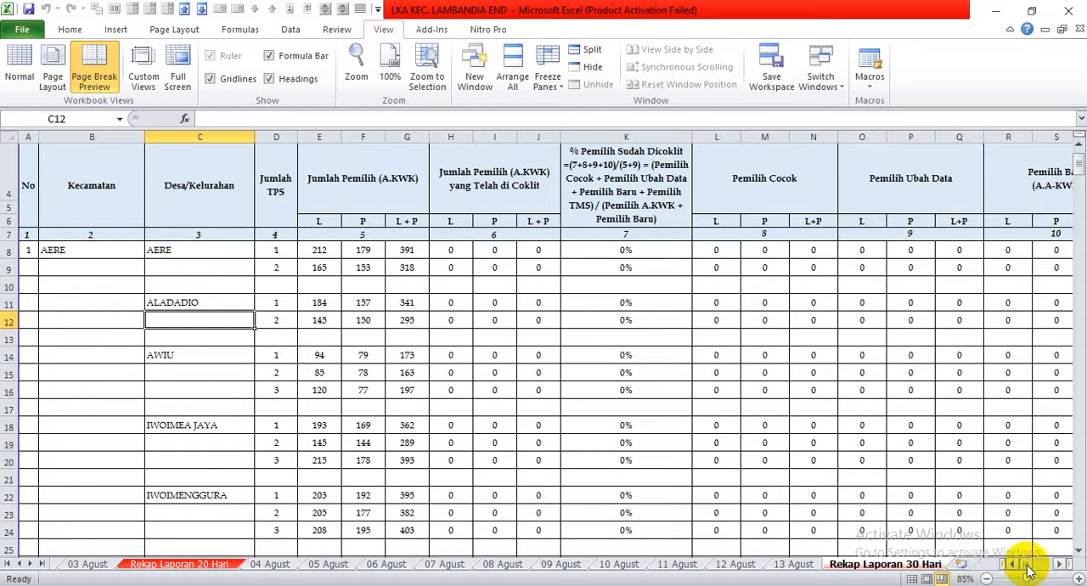
{"action": "left_click", "coordinate": [1059, 565]}
{"action": "left_click", "coordinate": [1059, 564]}
{"action": "left_click", "coordinate": [1058, 565]}
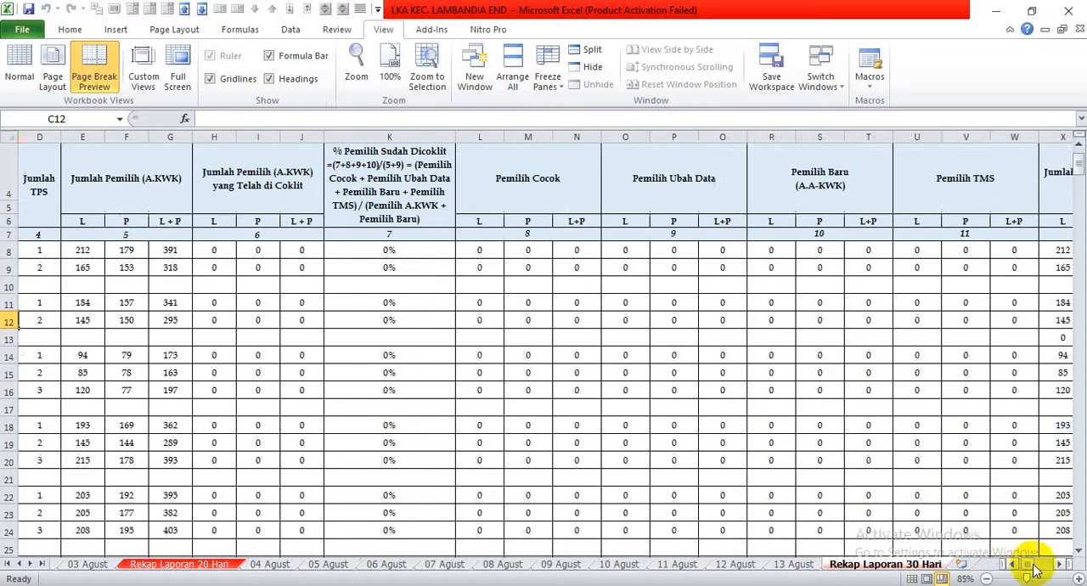
{"action": "left_click", "coordinate": [1011, 564]}
{"action": "left_click", "coordinate": [1010, 565]}
{"action": "left_click", "coordinate": [1011, 565]}
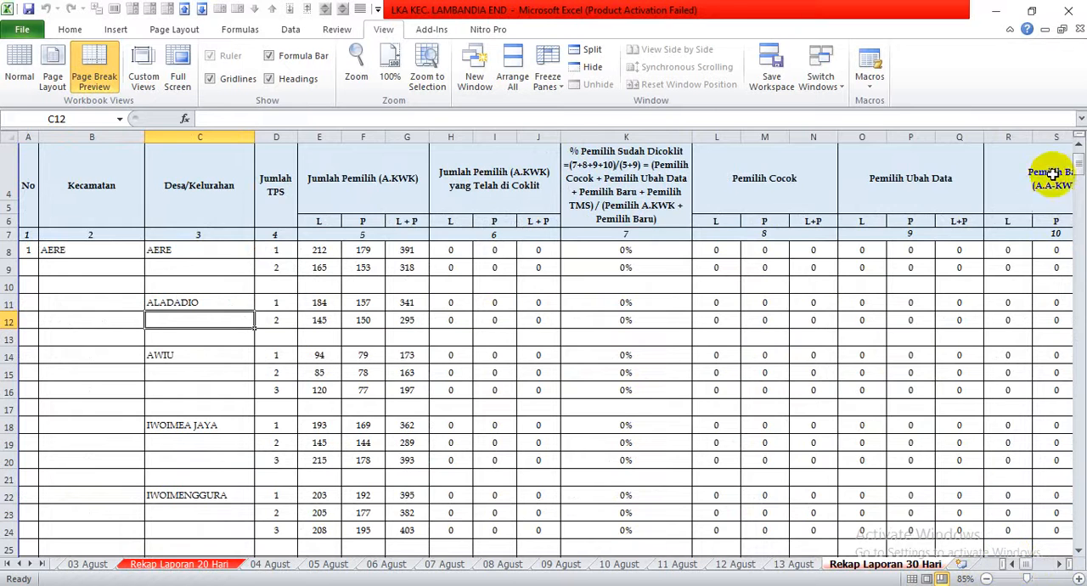
Split the sheet into four panes below header row 7 and after column D, with the upper panes starting at row 3.
{"action": "left_click_drag", "start_coordinate": [1074, 158], "coordinate": [1079, 151]}
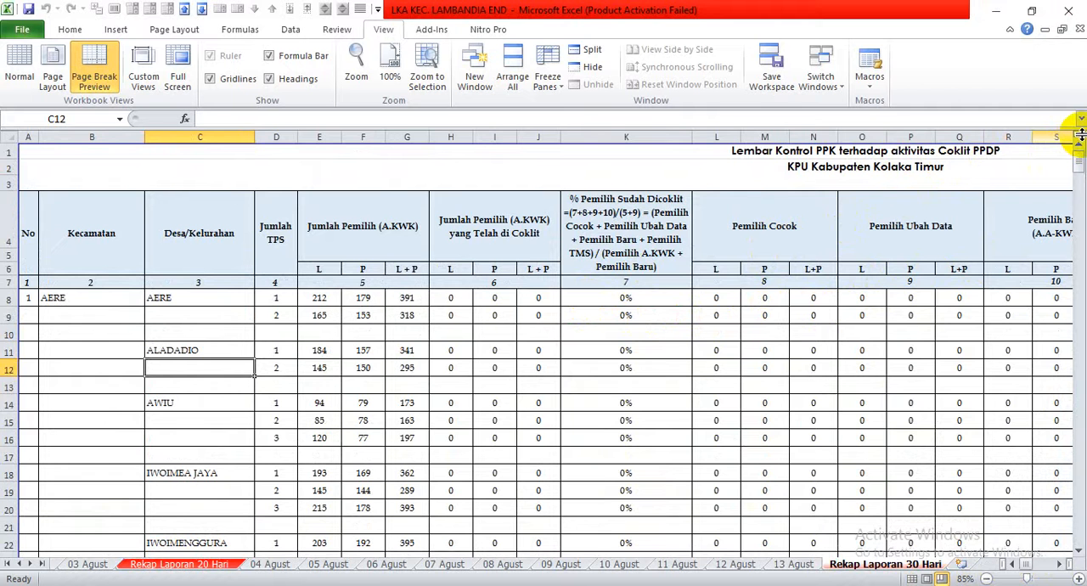
{"action": "left_click_drag", "start_coordinate": [1079, 134], "coordinate": [1080, 278]}
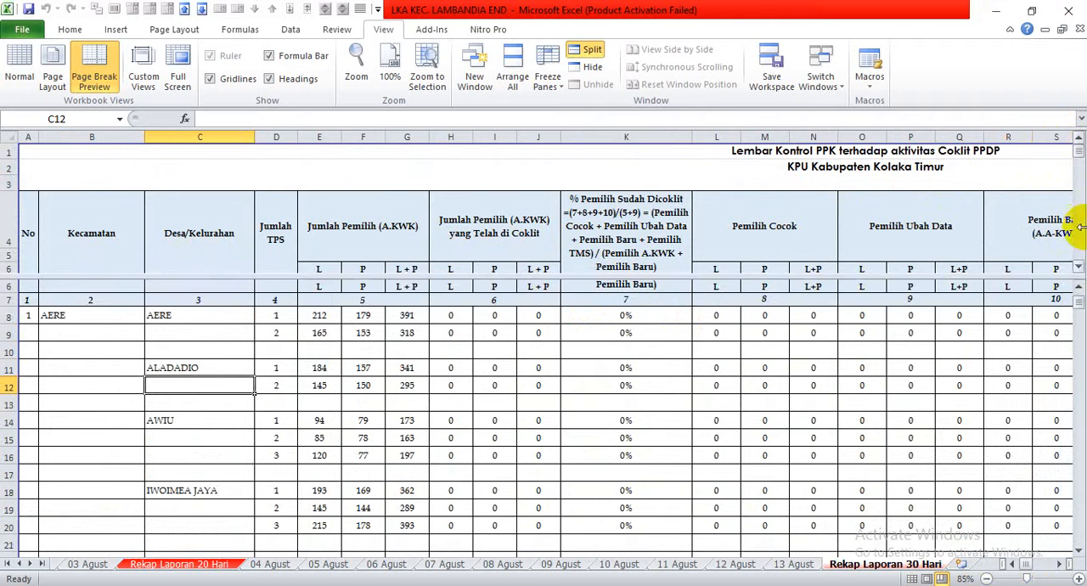
{"action": "left_click", "coordinate": [1079, 269]}
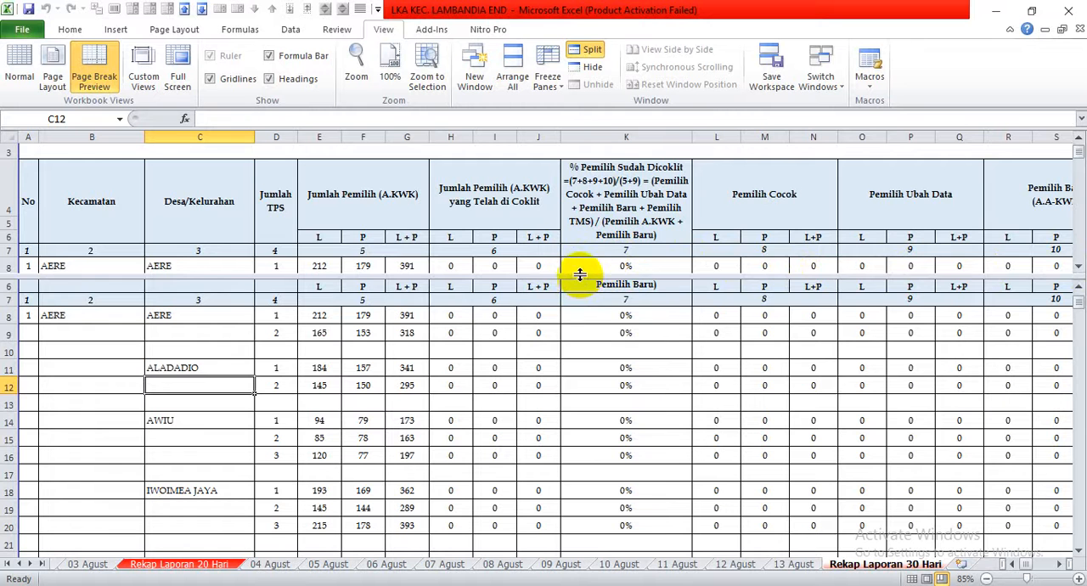
{"action": "left_click_drag", "start_coordinate": [580, 274], "coordinate": [576, 256]}
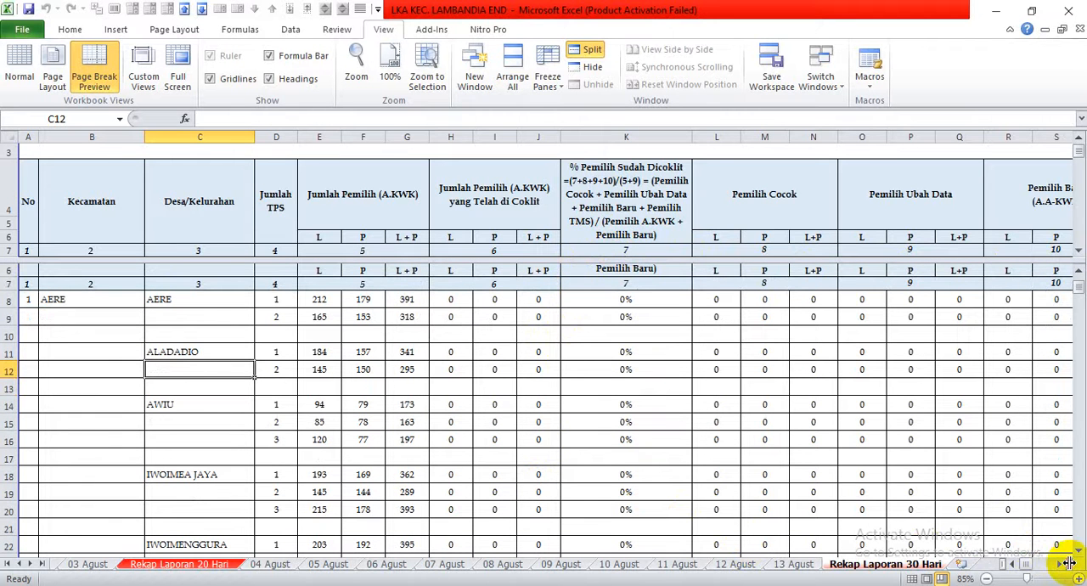
{"action": "left_click_drag", "start_coordinate": [1068, 562], "coordinate": [304, 527]}
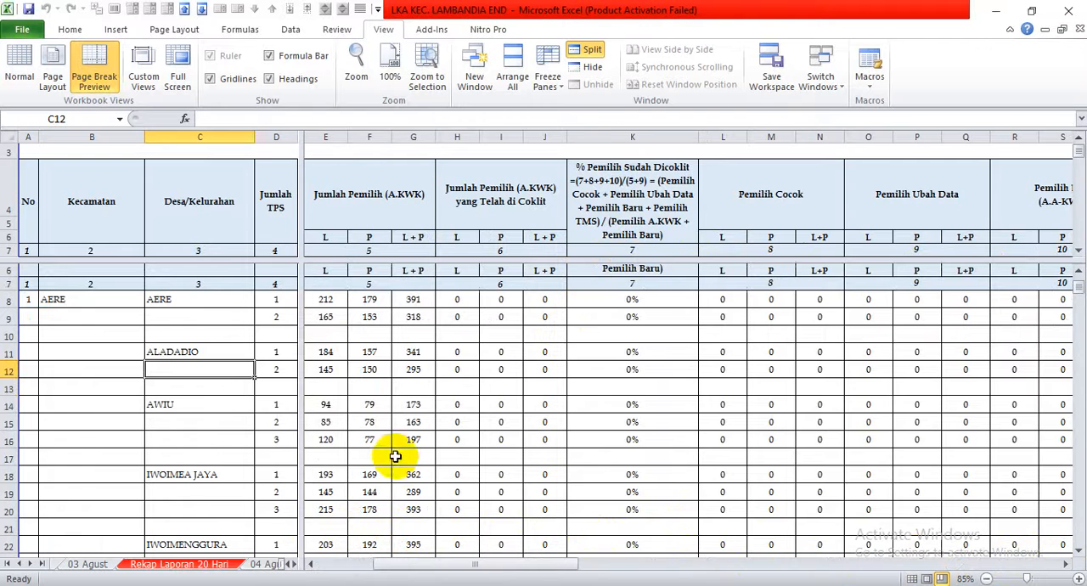
Examine how the split panes scroll, moving the lower panes through the rows and the panes beside column D across the voter columns.
{"action": "left_click", "coordinate": [414, 367]}
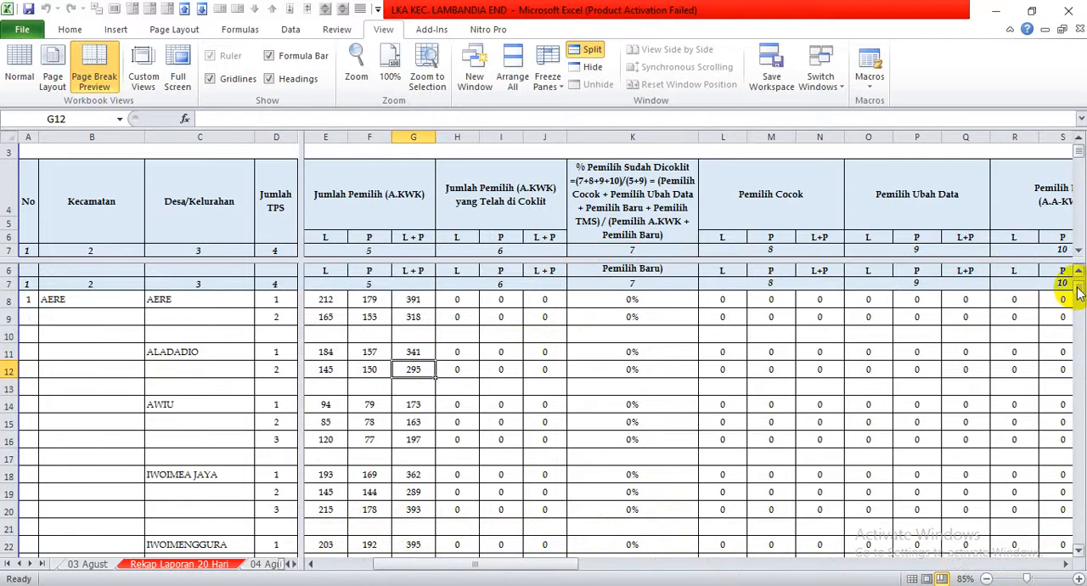
{"action": "mouse_move", "coordinate": [1076, 291]}
{"action": "left_mouse_down"}
{"action": "mouse_move", "coordinate": [1070, 302]}
{"action": "mouse_move", "coordinate": [1071, 281]}
{"action": "mouse_move", "coordinate": [1077, 304]}
{"action": "mouse_move", "coordinate": [1073, 286]}
{"action": "left_mouse_up"}
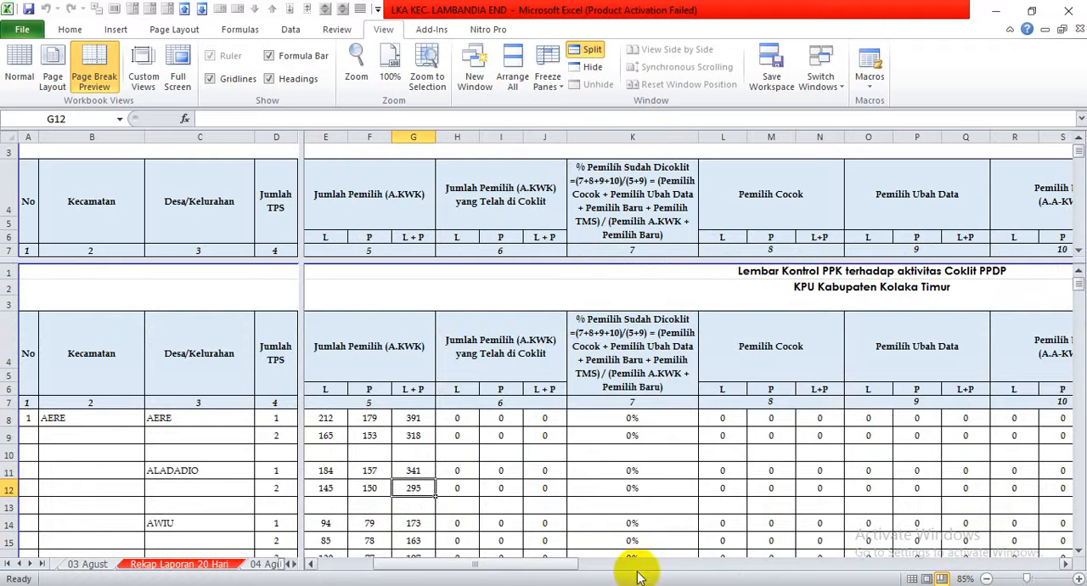
{"action": "left_click_drag", "start_coordinate": [552, 564], "coordinate": [601, 526]}
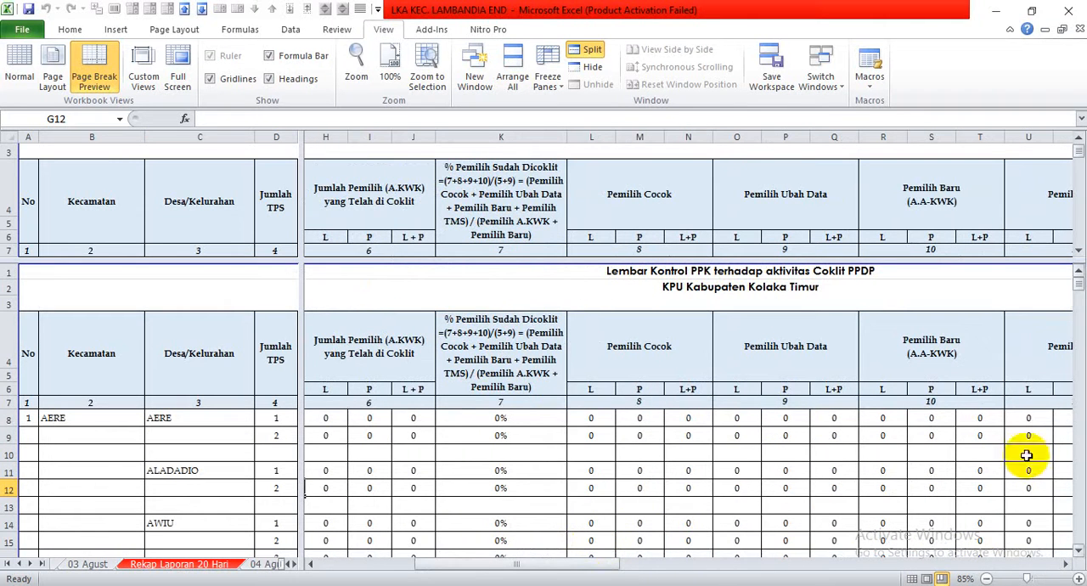
{"action": "left_click_drag", "start_coordinate": [1074, 289], "coordinate": [1074, 292]}
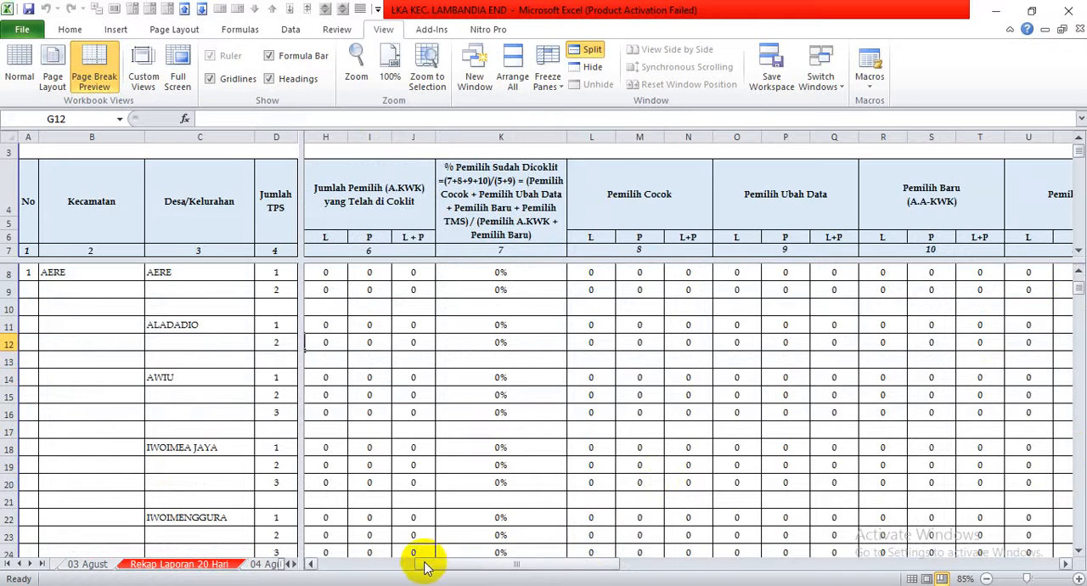
{"action": "left_click_drag", "start_coordinate": [420, 562], "coordinate": [328, 564]}
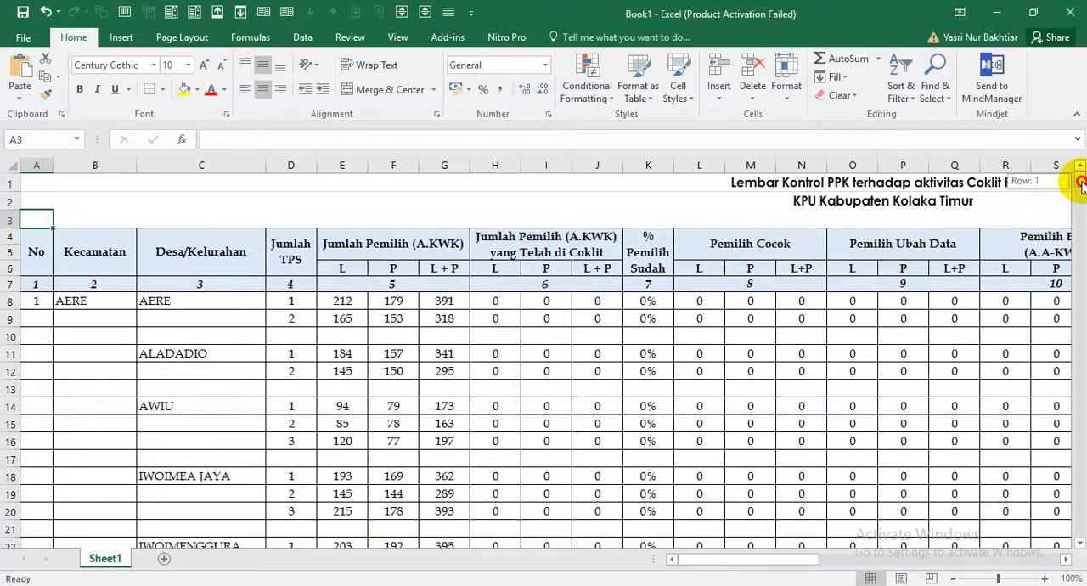
Switch to the Book1 workbook and split its sheet into four panes below row 7 and after column D.
{"action": "left_click_drag", "start_coordinate": [1080, 185], "coordinate": [1080, 193]}
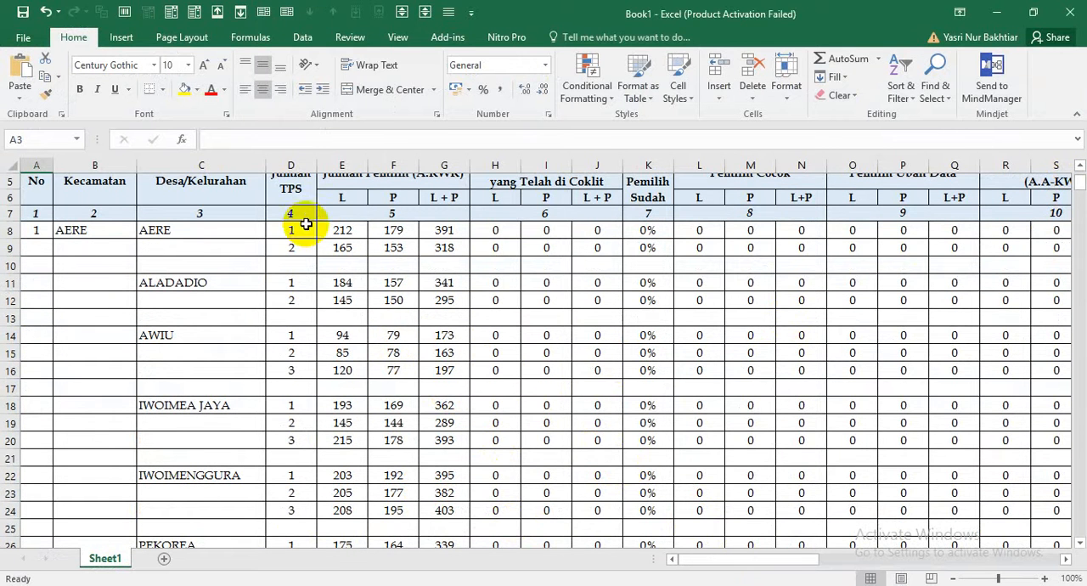
{"action": "left_click", "coordinate": [395, 39]}
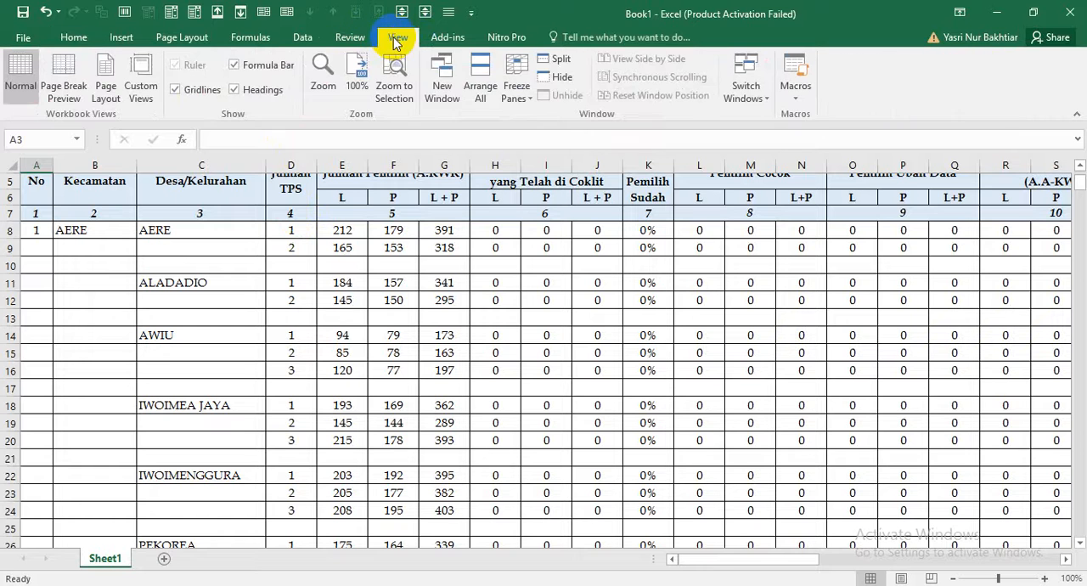
{"action": "left_click", "coordinate": [559, 64]}
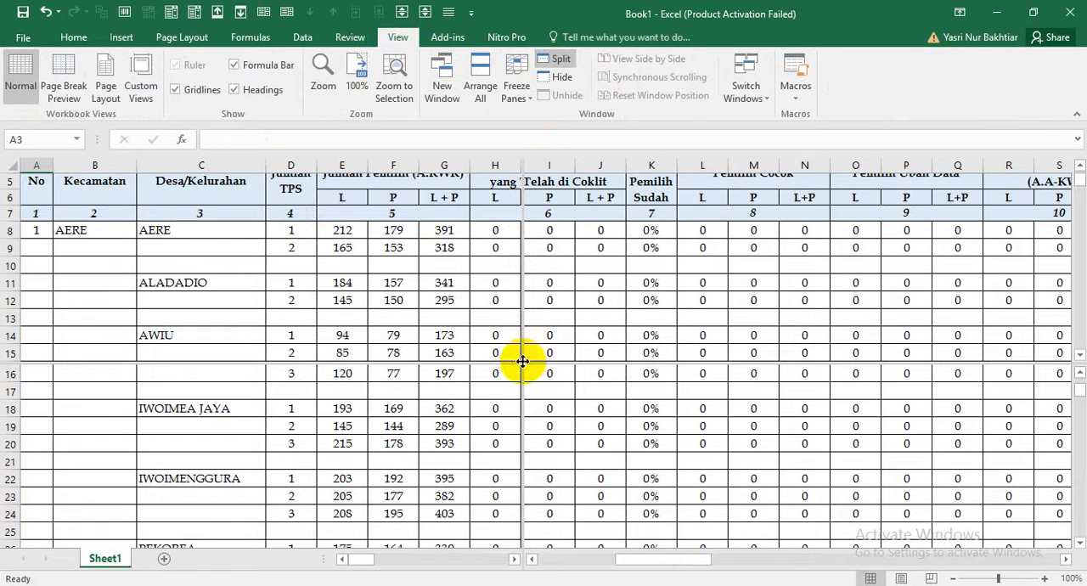
{"action": "left_click_drag", "start_coordinate": [516, 357], "coordinate": [493, 340]}
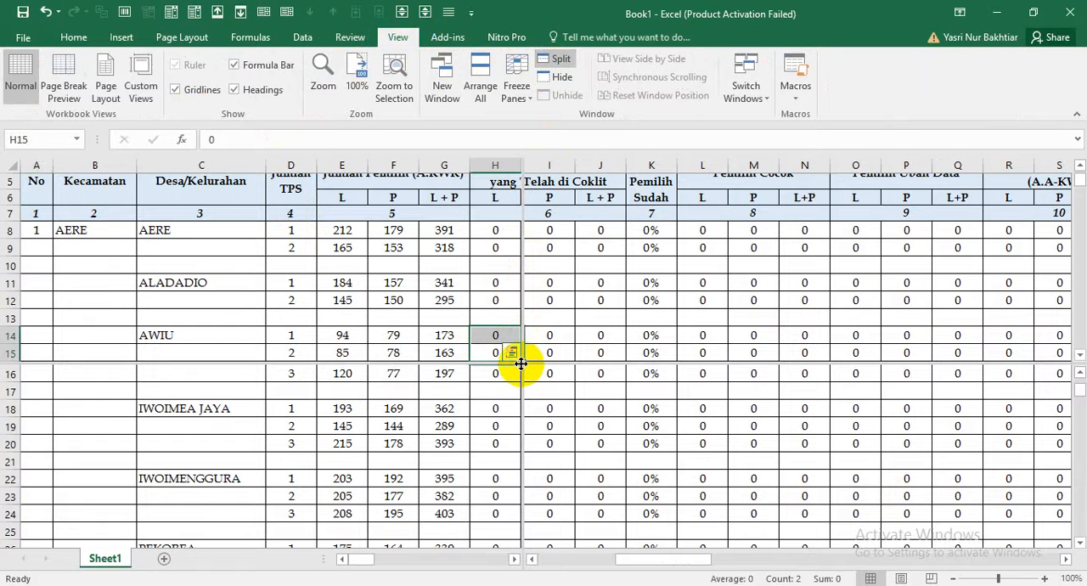
{"action": "left_click", "coordinate": [548, 389]}
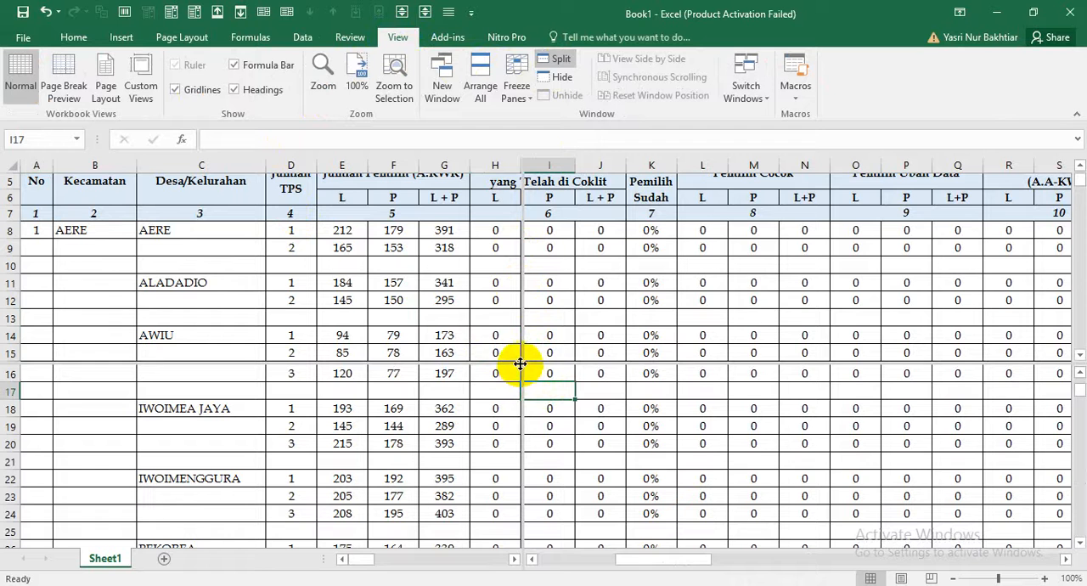
{"action": "left_click_drag", "start_coordinate": [520, 364], "coordinate": [315, 222]}
{"action": "mouse_move", "coordinate": [417, 222]}
{"action": "left_mouse_down"}
{"action": "mouse_move", "coordinate": [425, 274]}
{"action": "mouse_move", "coordinate": [430, 222]}
{"action": "left_mouse_up"}
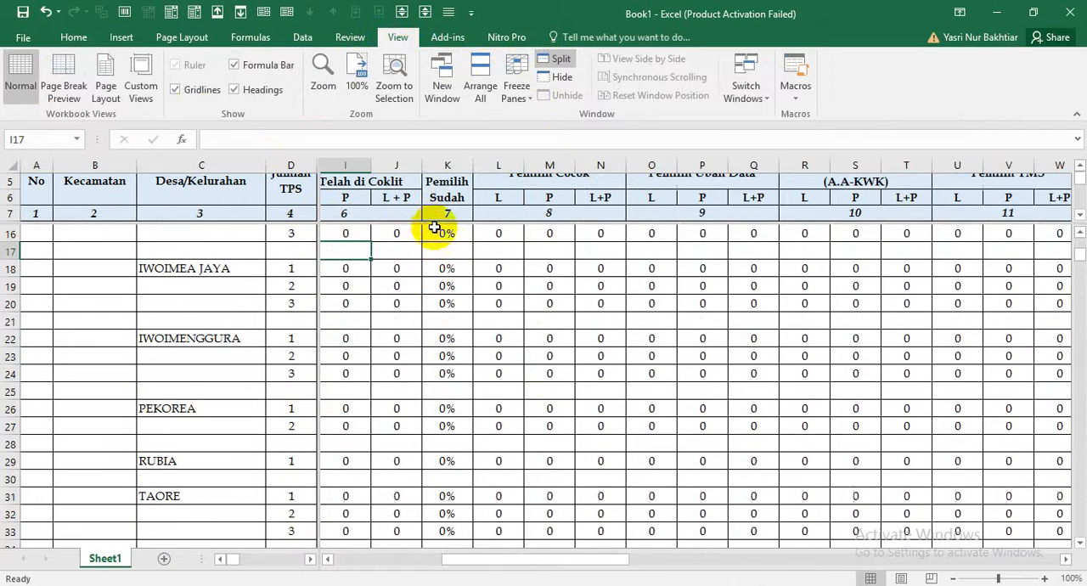
Show row 1 and column A in the scrolling panes, clear cell B8 and the Kecamatan heading, and undo each deletion.
{"action": "left_click_drag", "start_coordinate": [1080, 259], "coordinate": [1062, 243]}
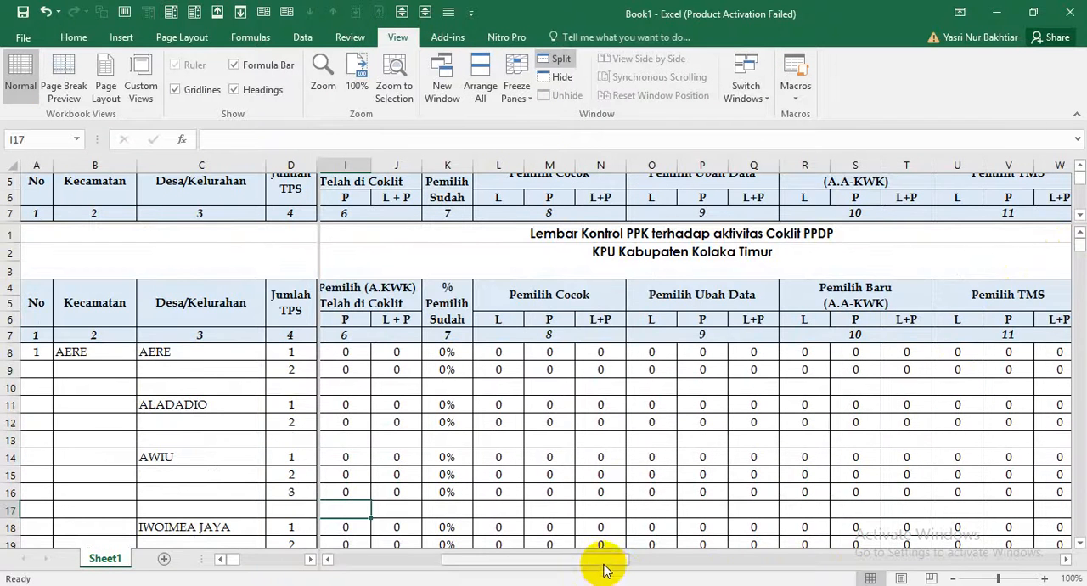
{"action": "left_click_drag", "start_coordinate": [603, 565], "coordinate": [431, 552]}
{"action": "left_click", "coordinate": [377, 352]}
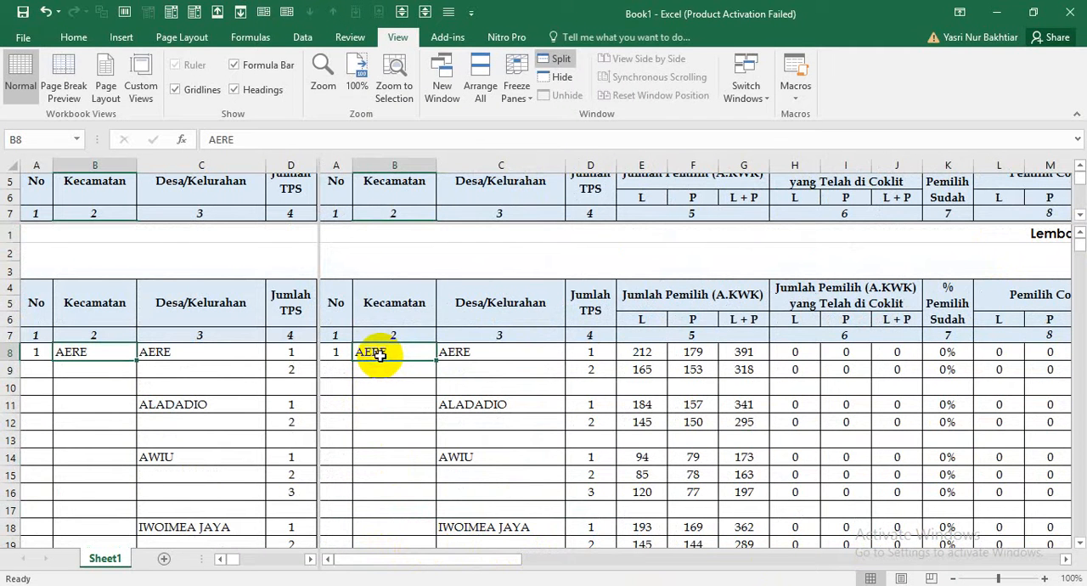
{"action": "key", "text": "Delete"}
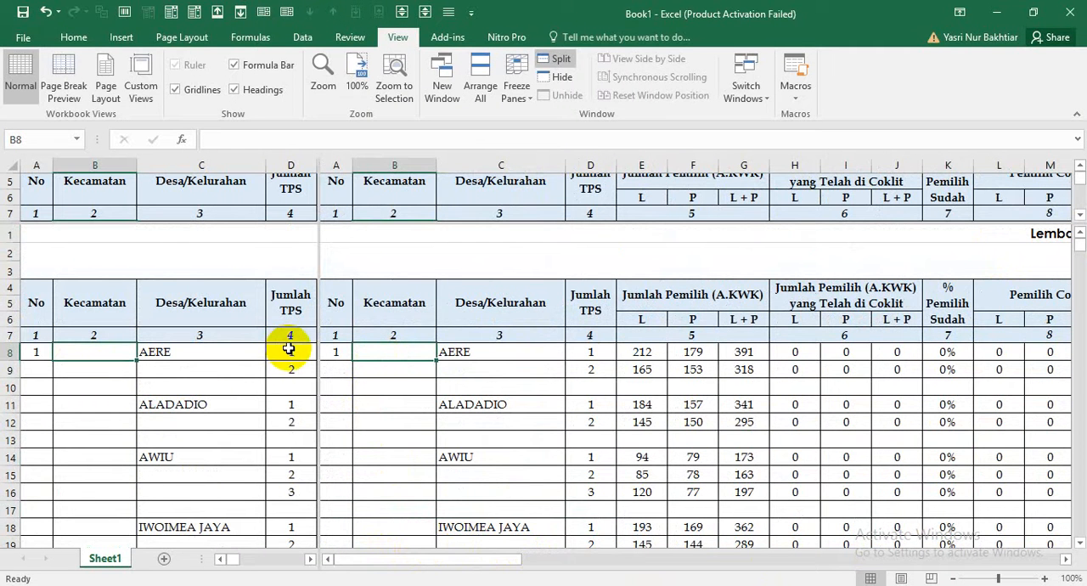
{"action": "key", "text": "ctrl+z"}
{"action": "left_click", "coordinate": [387, 310]}
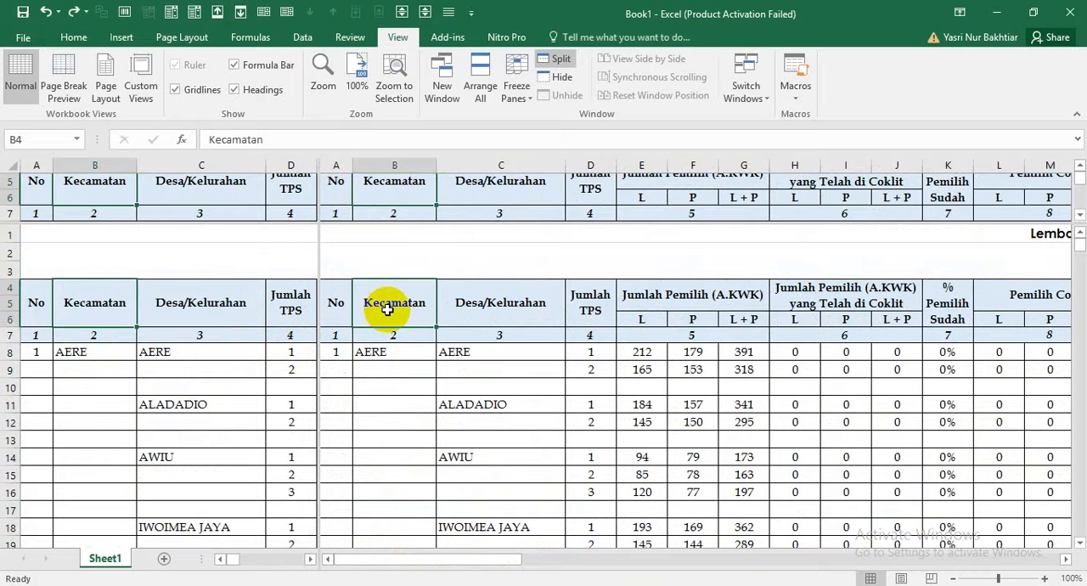
{"action": "key", "text": "Delete"}
{"action": "key", "text": "ctrl+z"}
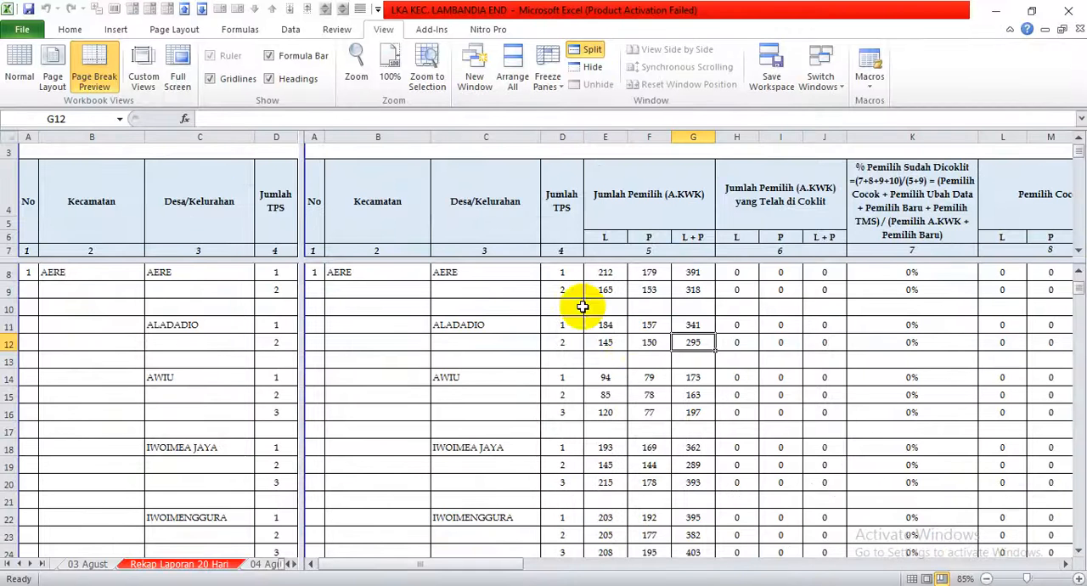
Recreate the split in the LKA KEC. LAMBANDIA END workbook, shift it to below row 9 and after column E, and remove its horizontal divider.
{"action": "left_click", "coordinate": [585, 56]}
{"action": "left_click", "coordinate": [585, 56]}
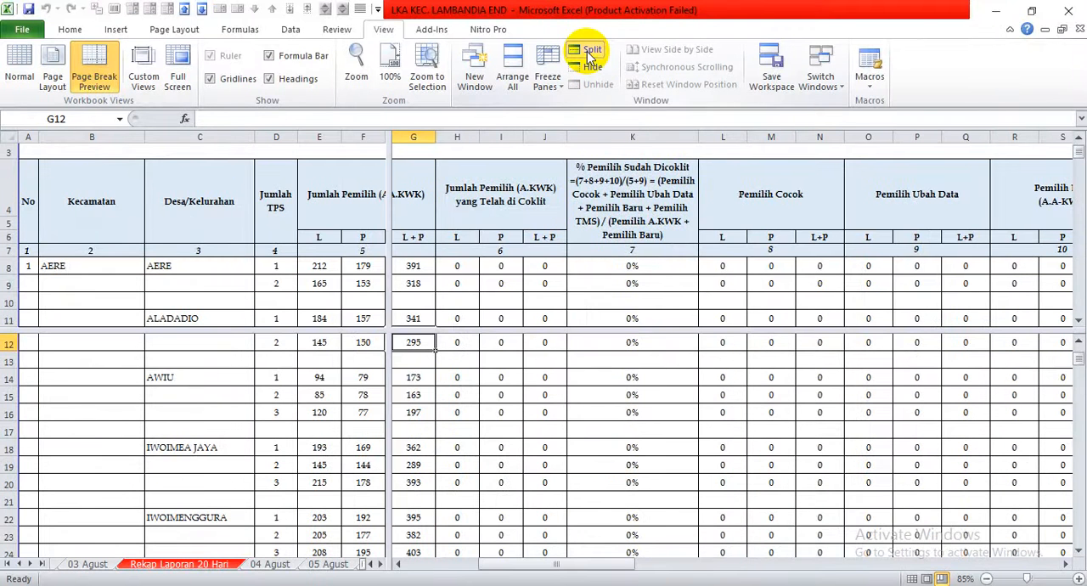
{"action": "left_click_drag", "start_coordinate": [388, 330], "coordinate": [344, 294]}
{"action": "left_click", "coordinate": [319, 265]}
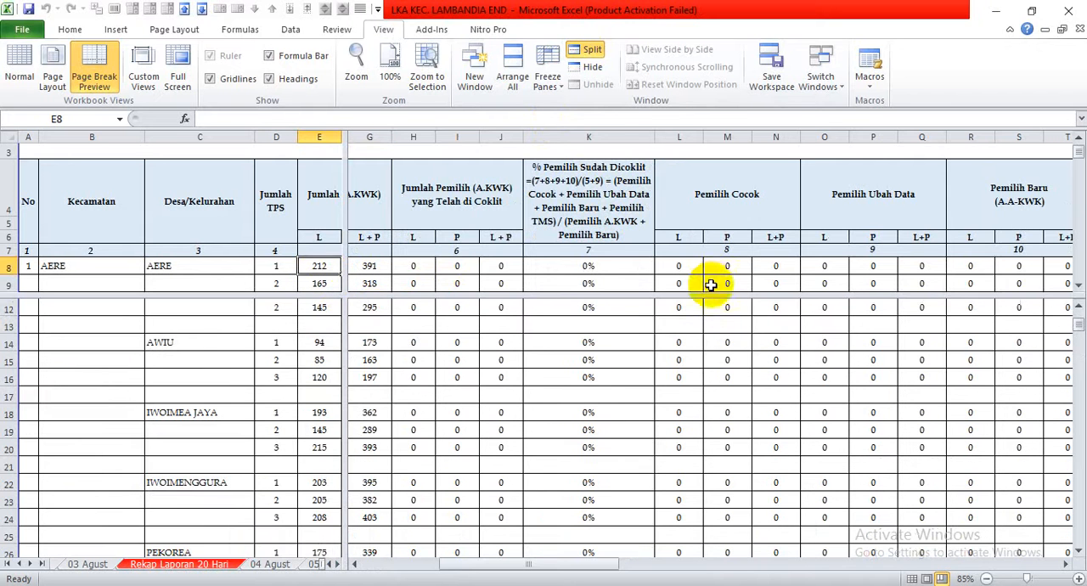
{"action": "left_click_drag", "start_coordinate": [711, 292], "coordinate": [723, 566]}
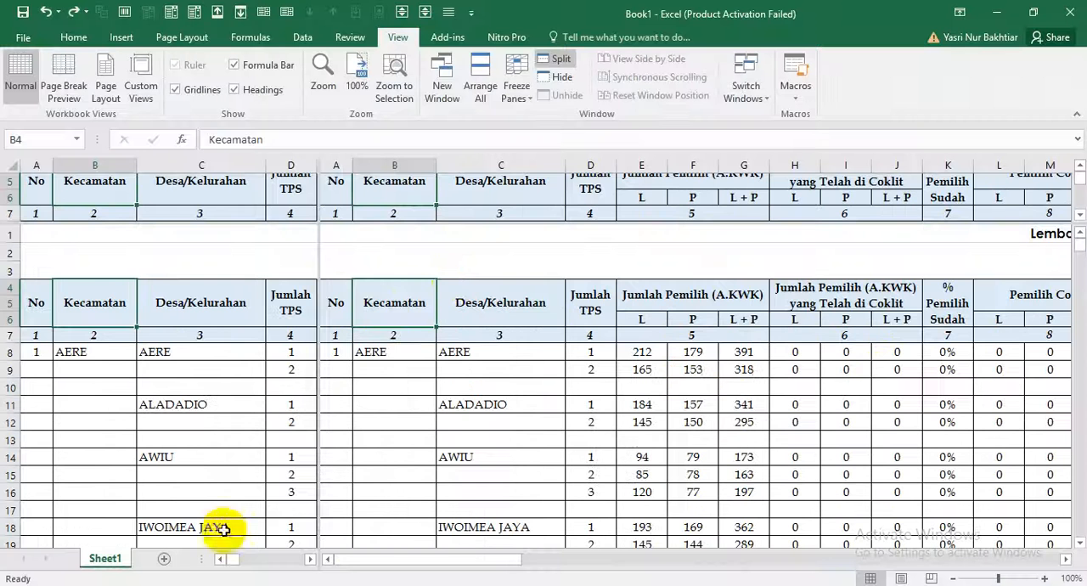
Remove the horizontal split from Book1 and the remaining vertical split from the LKA KEC. LAMBANDIA END workbook.
{"action": "left_click", "coordinate": [385, 314]}
{"action": "left_click_drag", "start_coordinate": [458, 235], "coordinate": [418, 560]}
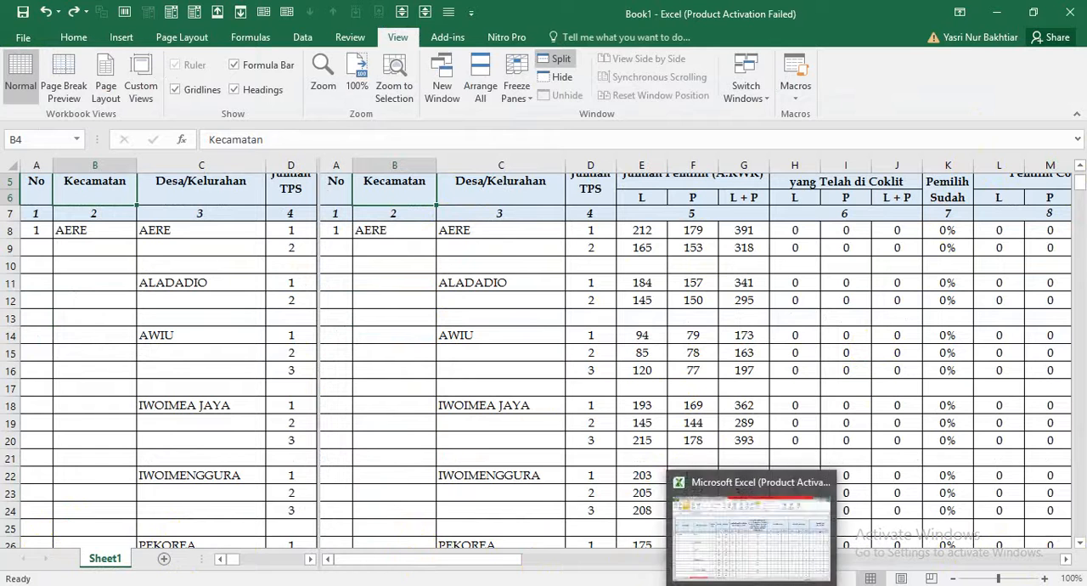
{"action": "left_click", "coordinate": [163, 584]}
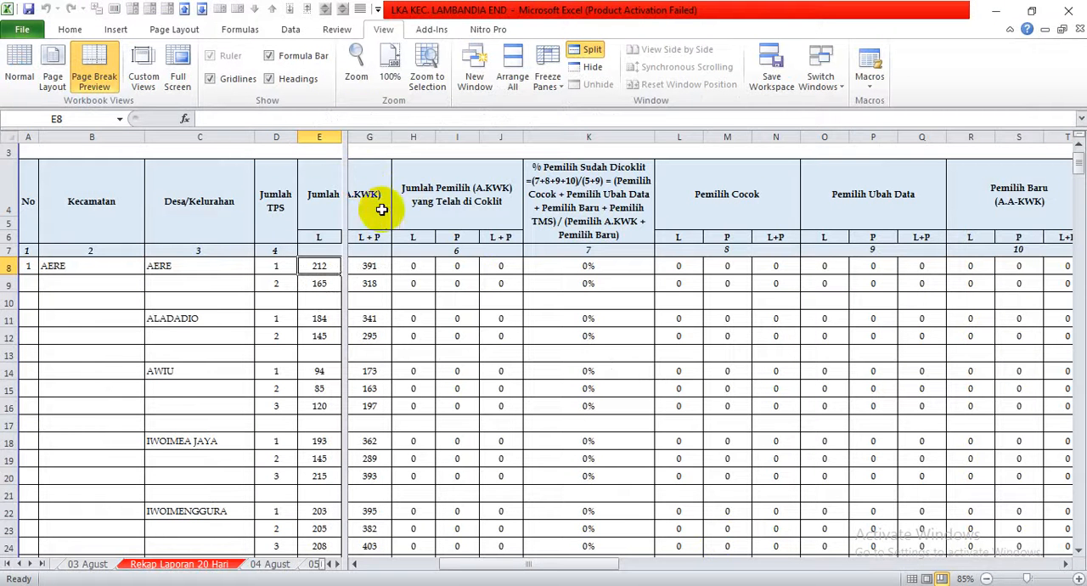
{"action": "left_click_drag", "start_coordinate": [346, 253], "coordinate": [1077, 355]}
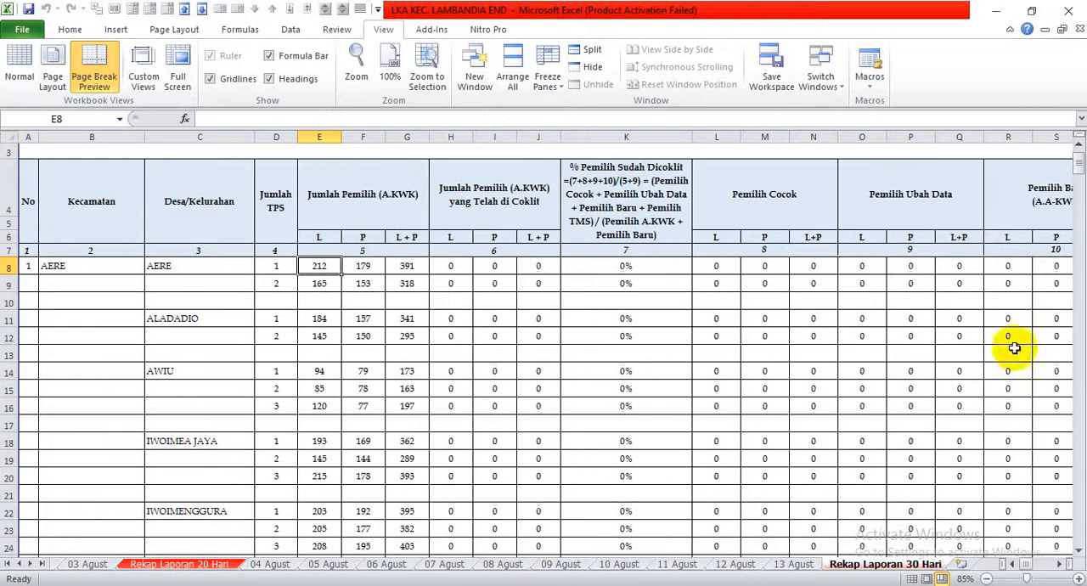